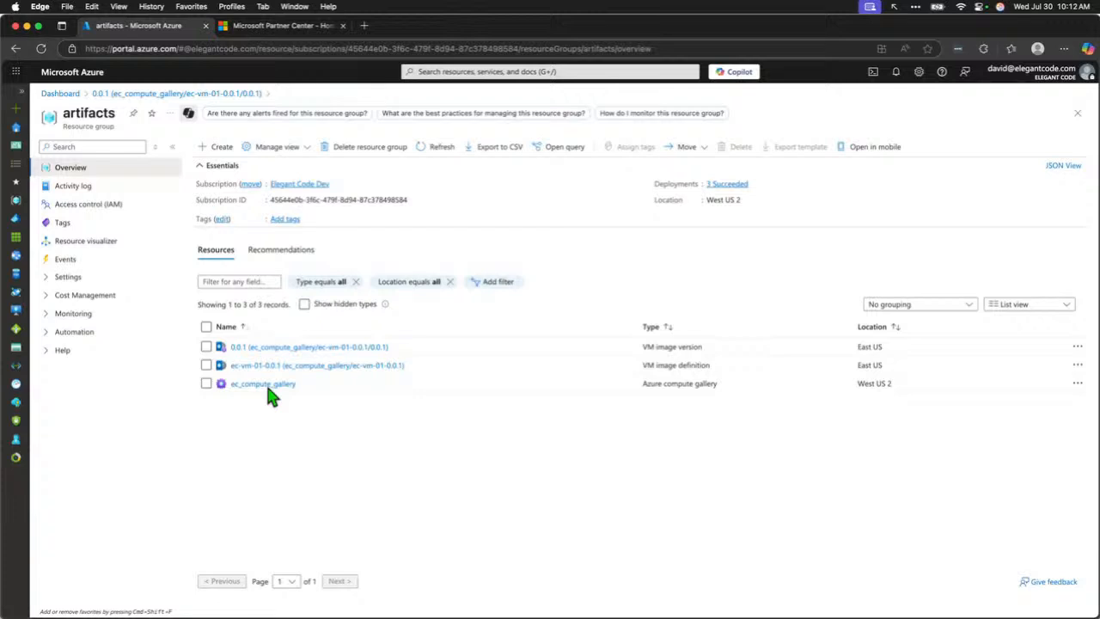
# Open the ec_compute_gallery resource's access control and examine its role assignments, widening the Name column to read the service principal names
pyautogui.click(266, 385)
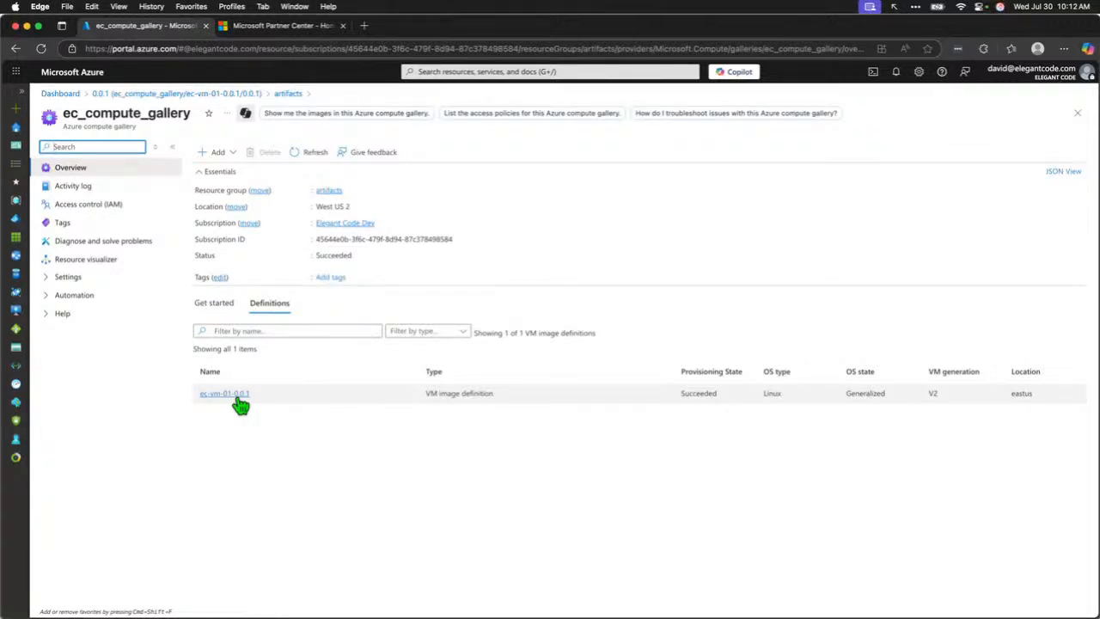
pyautogui.click(95, 217)
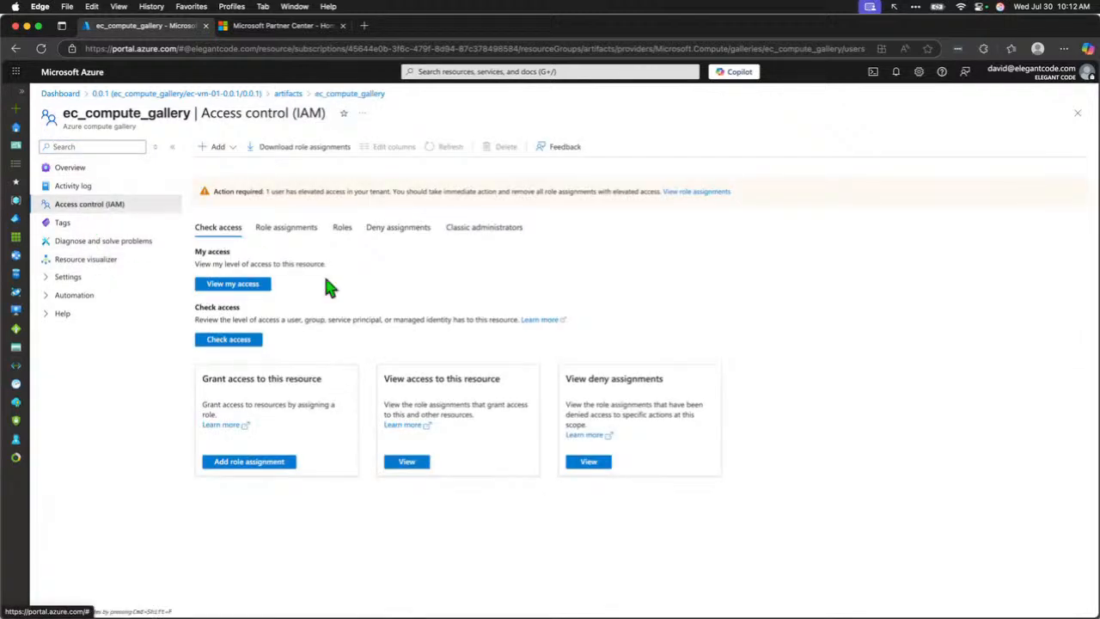
pyautogui.click(408, 468)
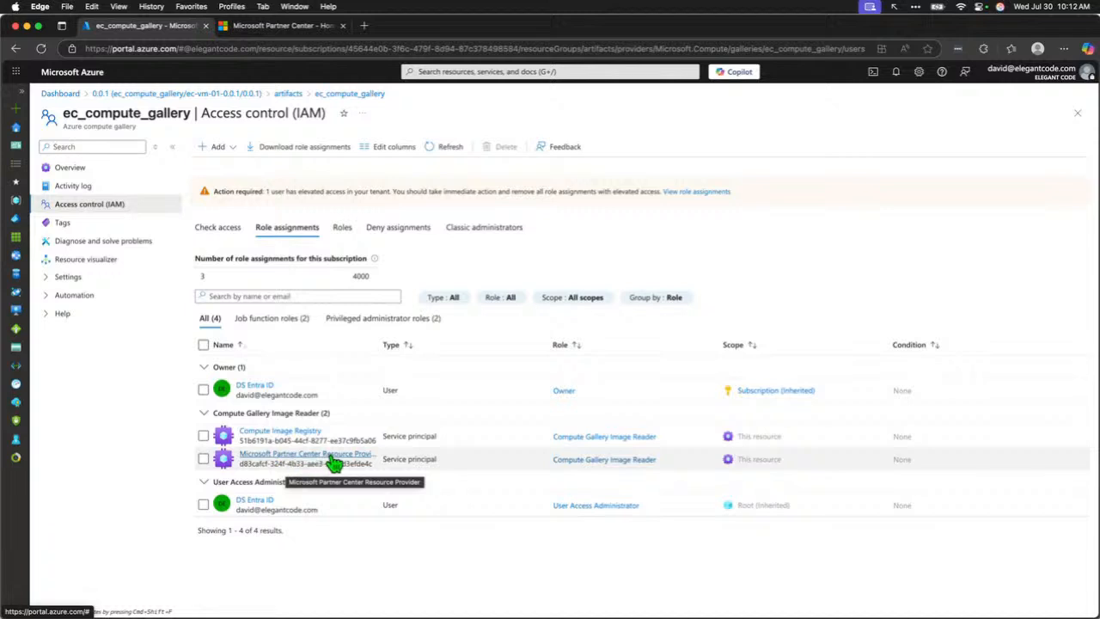
pyautogui.moveTo(380, 349); pyautogui.dragTo(473, 345)
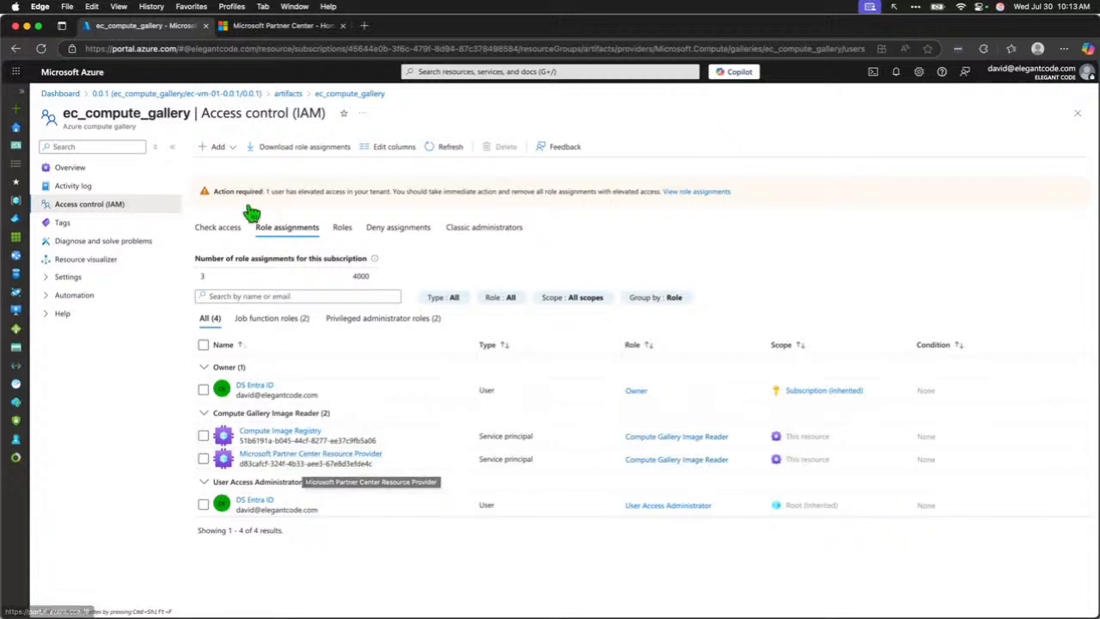
# Switch to Microsoft Partner Center and open the Cumulus26 VM 01 offer from Marketplace offers
pyautogui.click(297, 28)
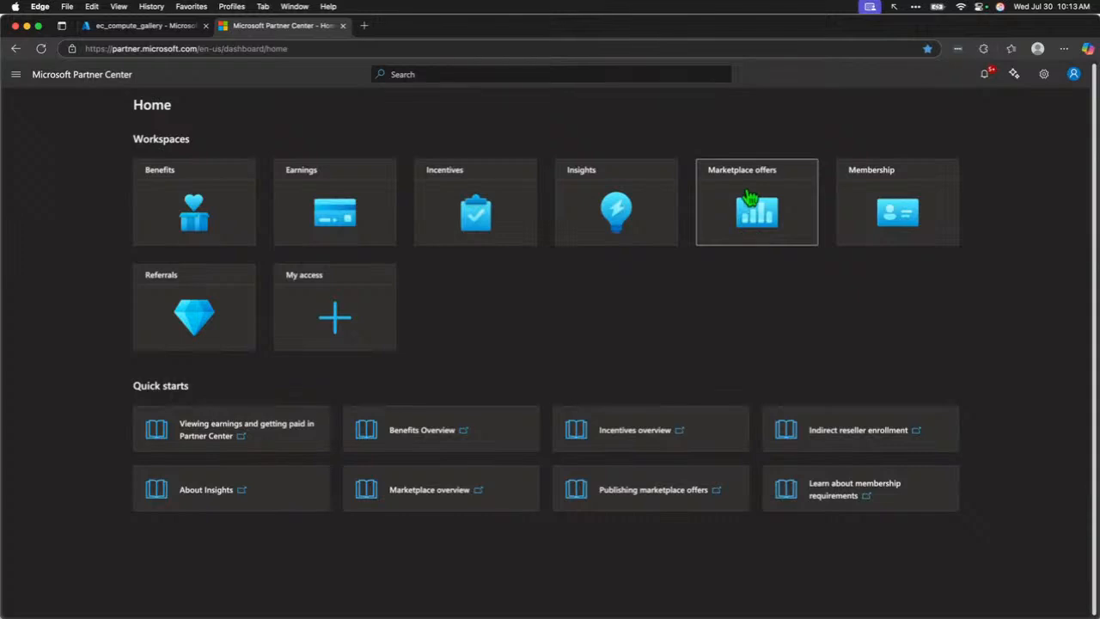
pyautogui.moveTo(752, 204)
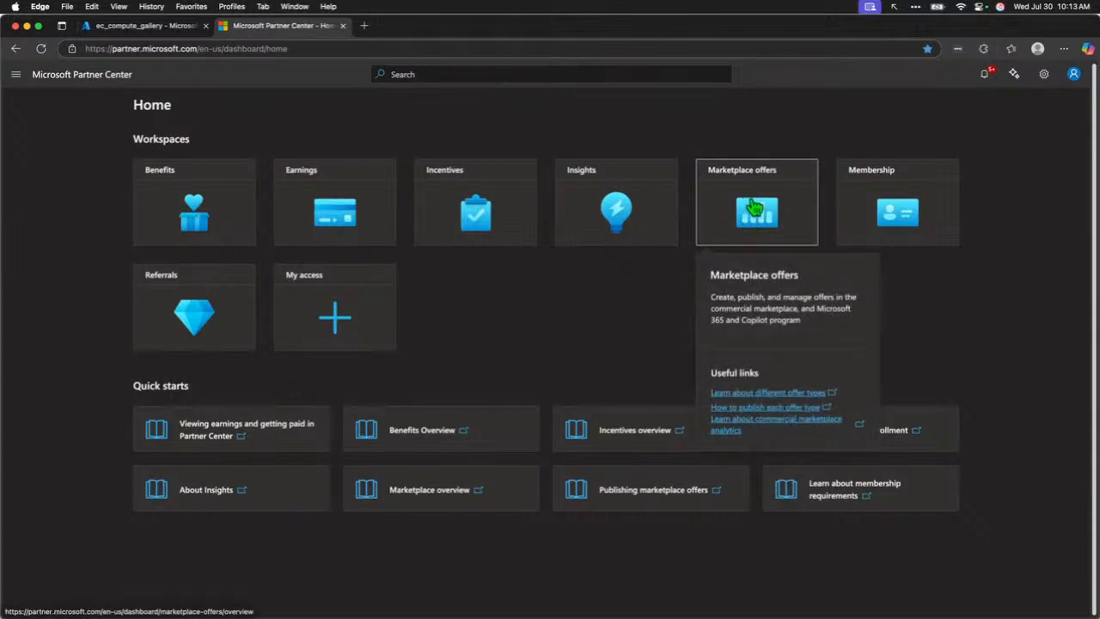
pyautogui.click(753, 206)
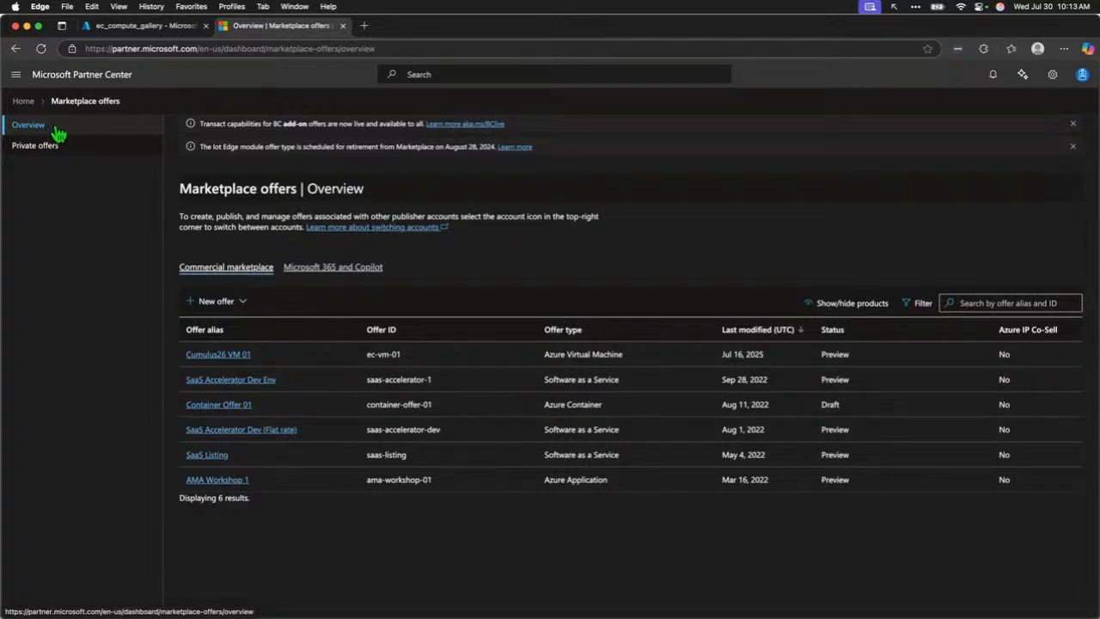
pyautogui.click(229, 356)
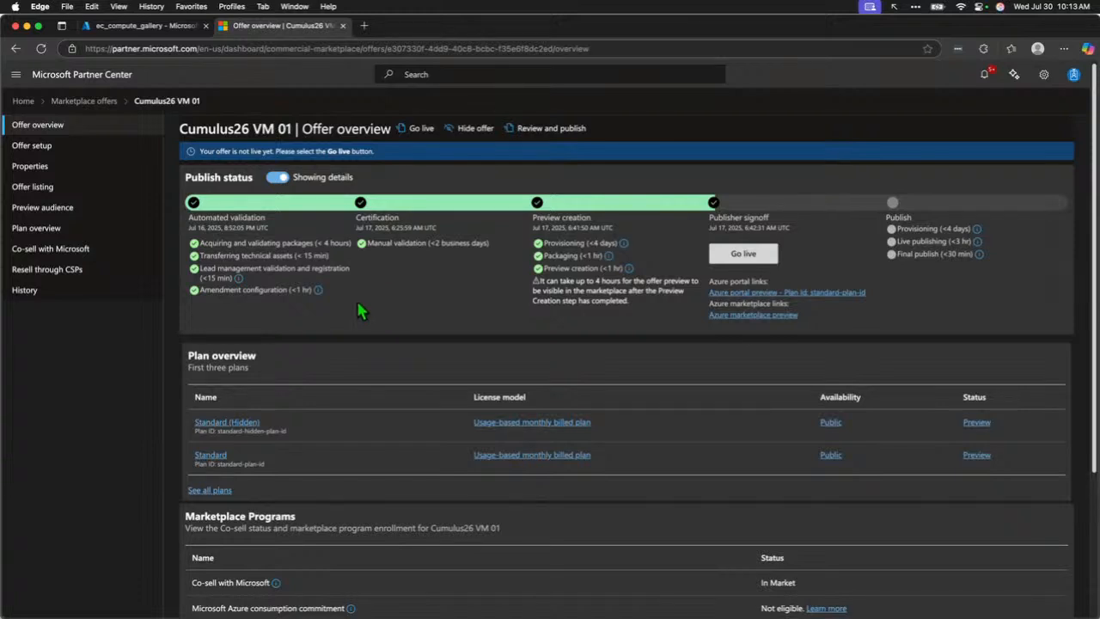
# On the offer's Properties page, enter "more info" as the universal amendment terms and add a blank custom amendment term
pyautogui.click(35, 166)
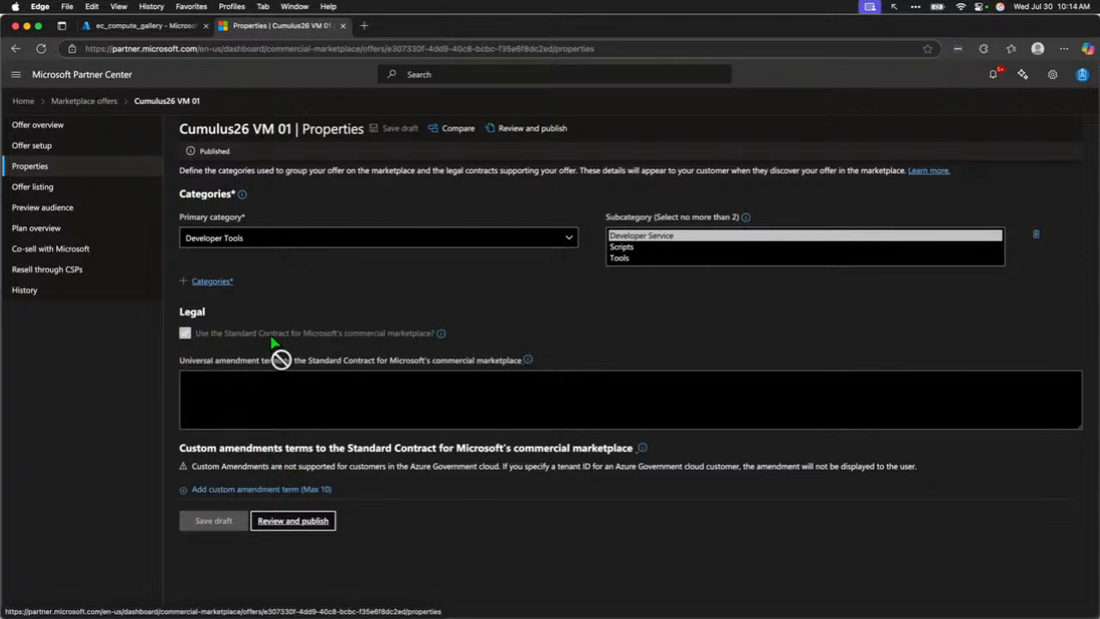
pyautogui.click(209, 388)
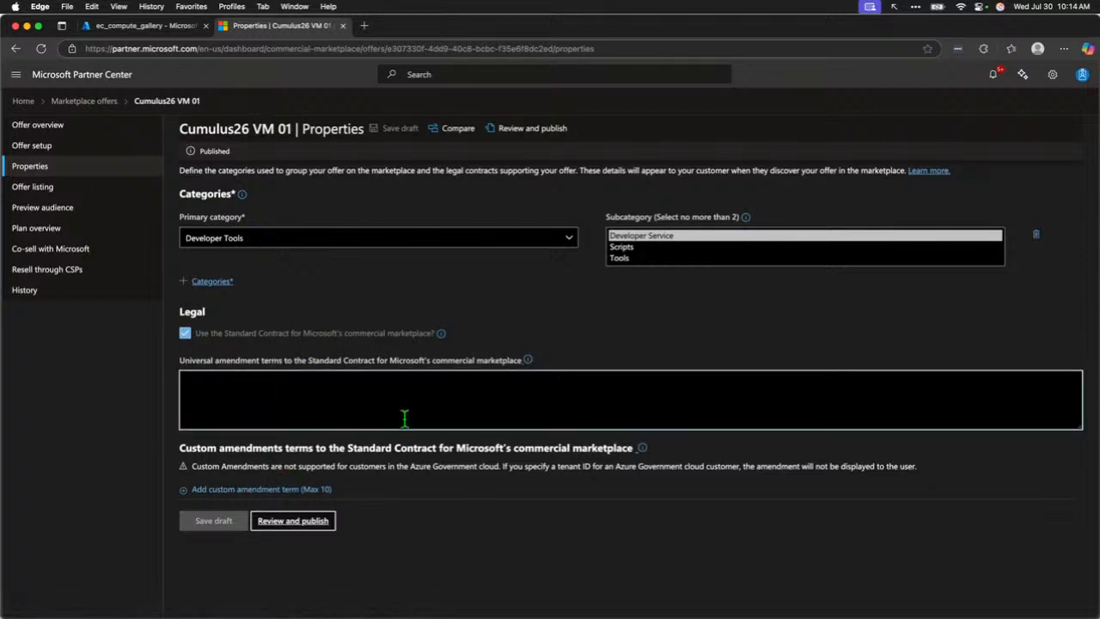
pyautogui.write('more info')
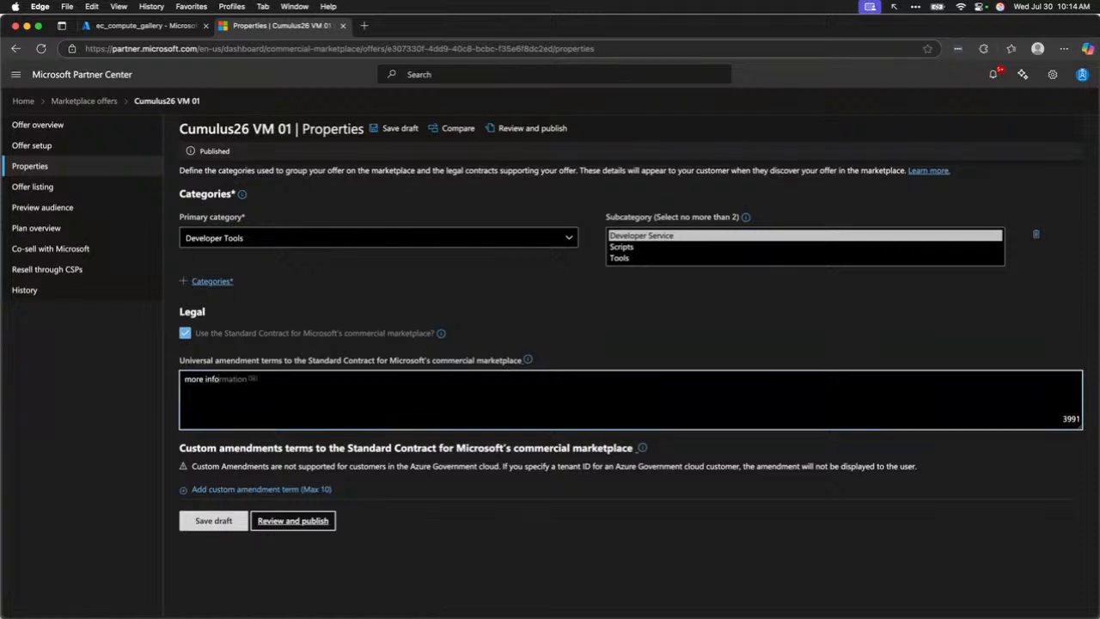
pyautogui.click(297, 489)
pyautogui.scroll(-2, 414, 501)
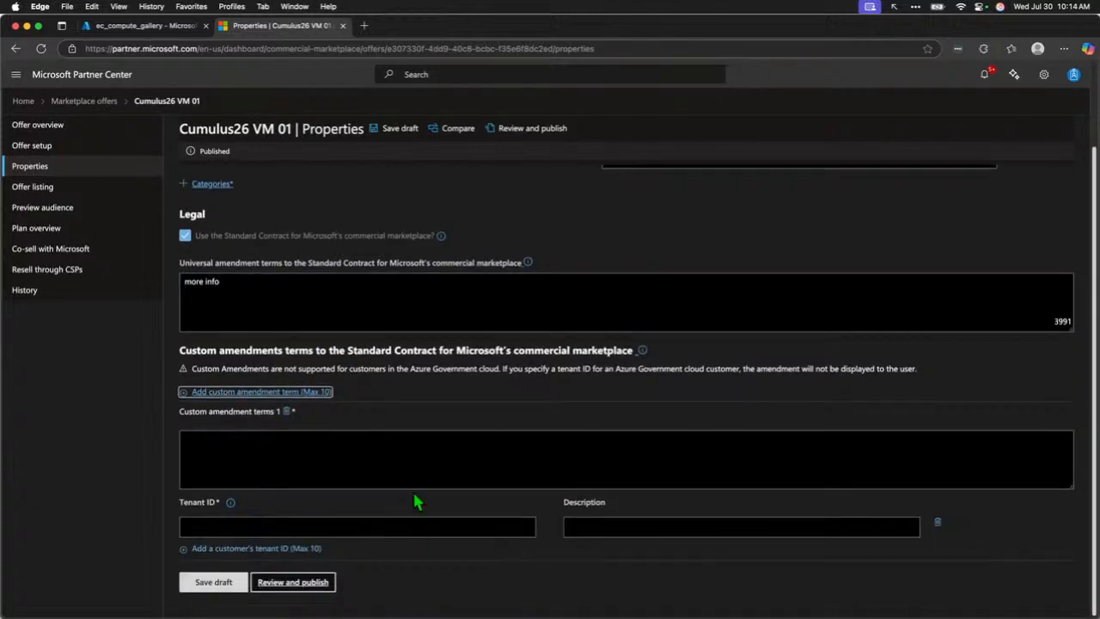
# Remove the blank custom amendment term and clear the universal amendment terms
pyautogui.click(286, 412)
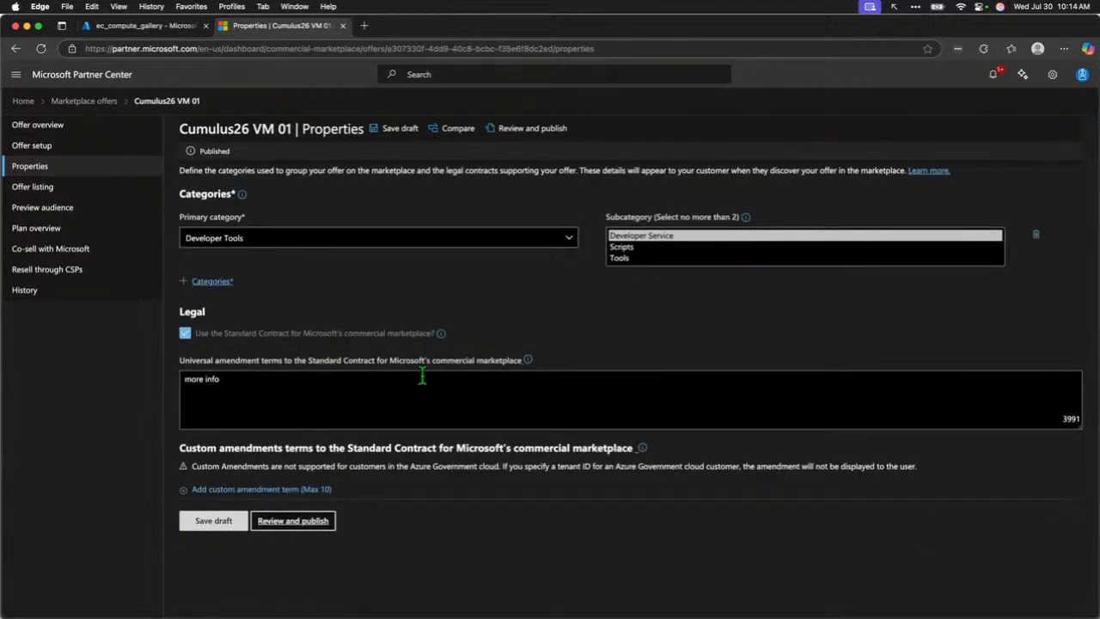
pyautogui.click(245, 389)
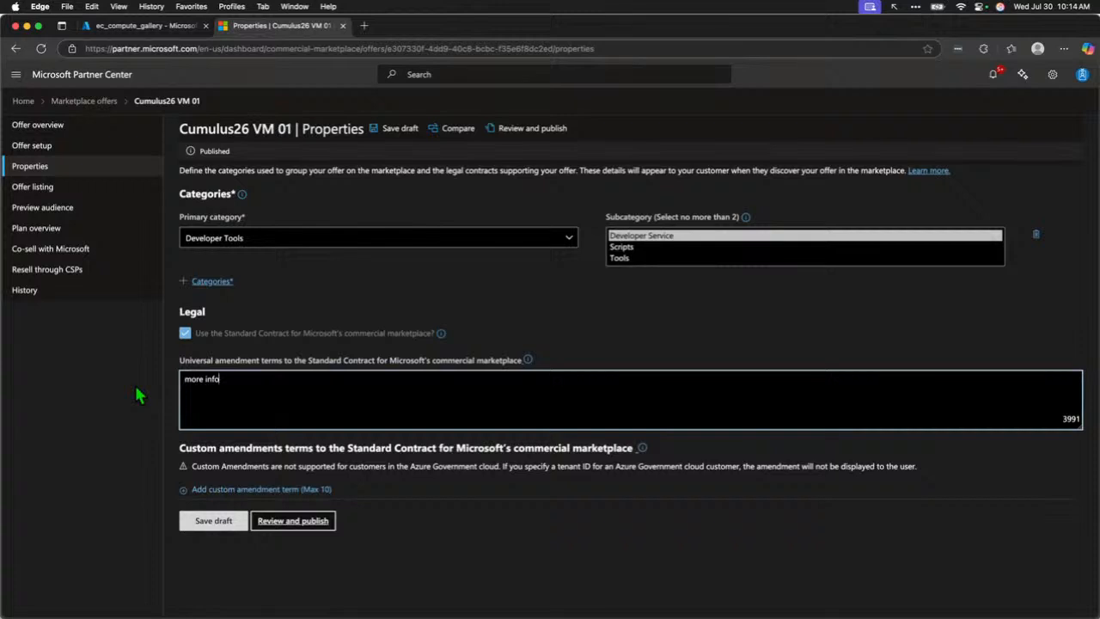
pyautogui.press('super+a')
pyautogui.press('BackSpace')
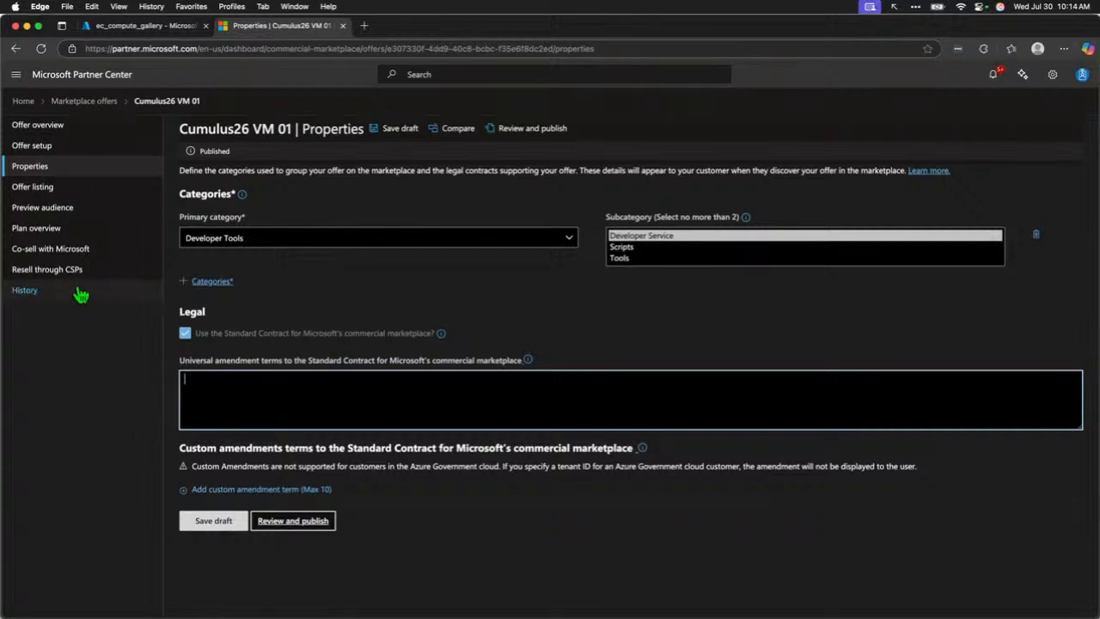
# Open the Offer listing page without saving the Properties changes, and examine the offer's name, search results summary and short description
pyautogui.click(46, 197)
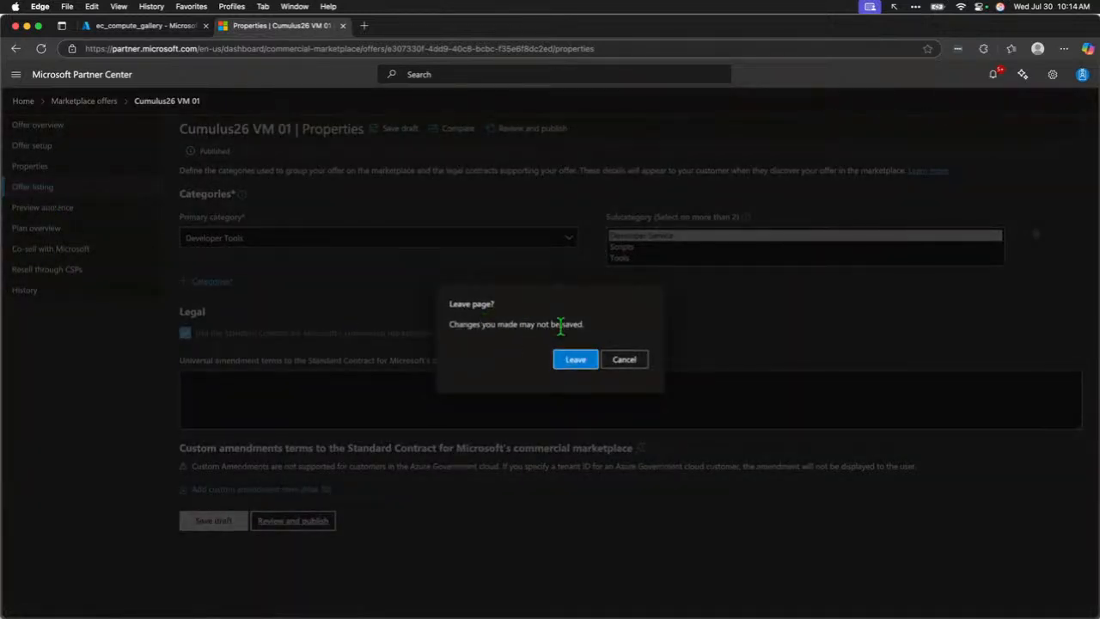
pyautogui.click(572, 360)
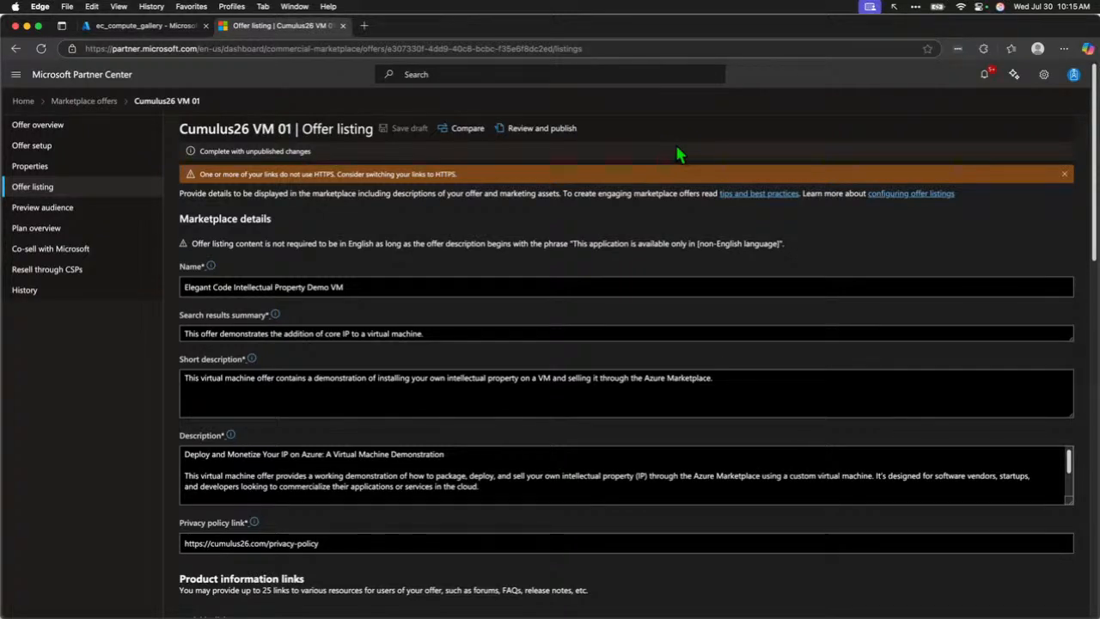
pyautogui.click(731, 381)
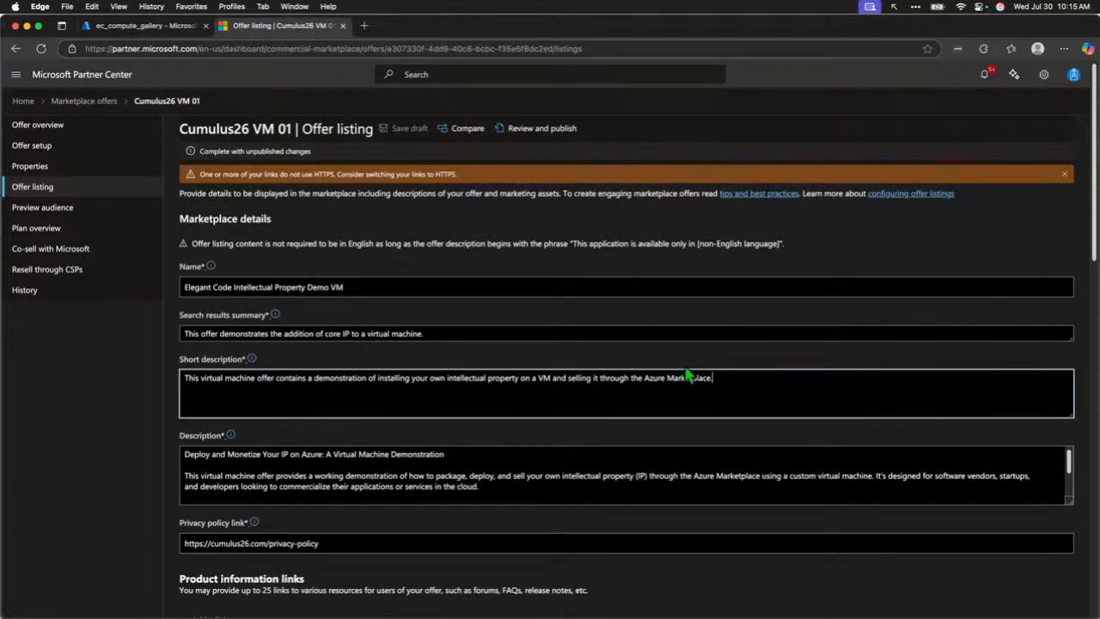
pyautogui.click(368, 286)
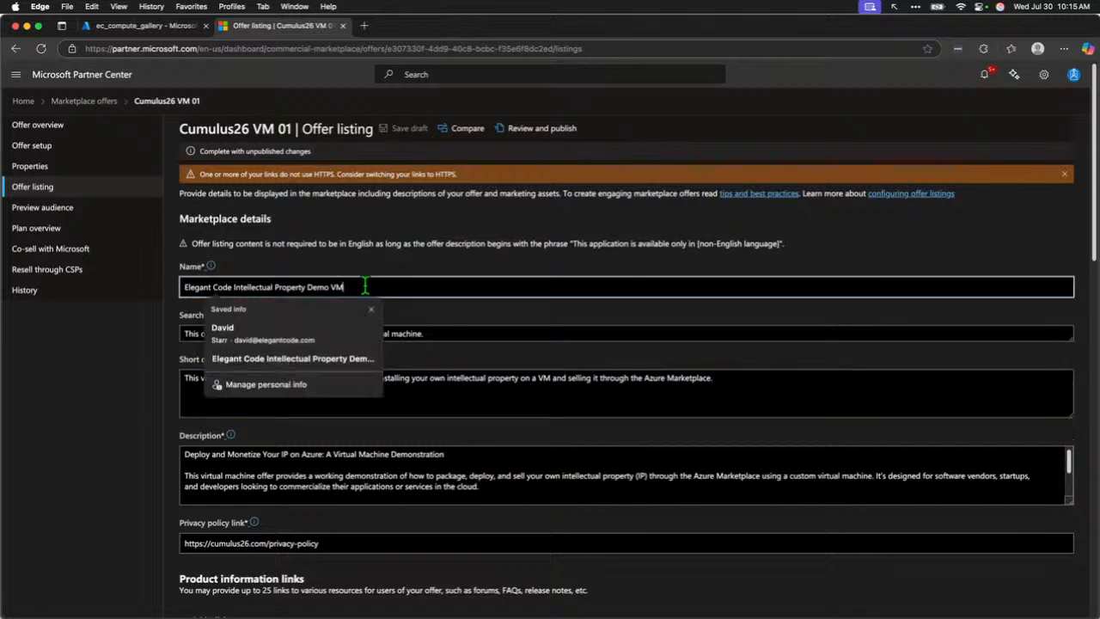
pyautogui.moveTo(368, 286); pyautogui.dragTo(168, 290)
pyautogui.click(285, 274)
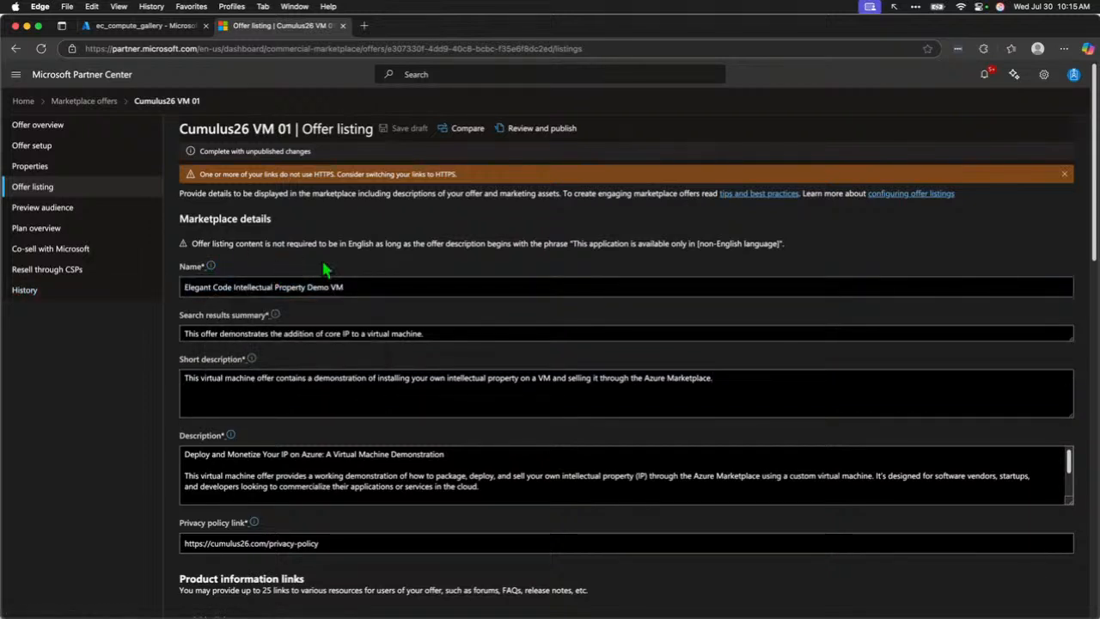
pyautogui.click(430, 334)
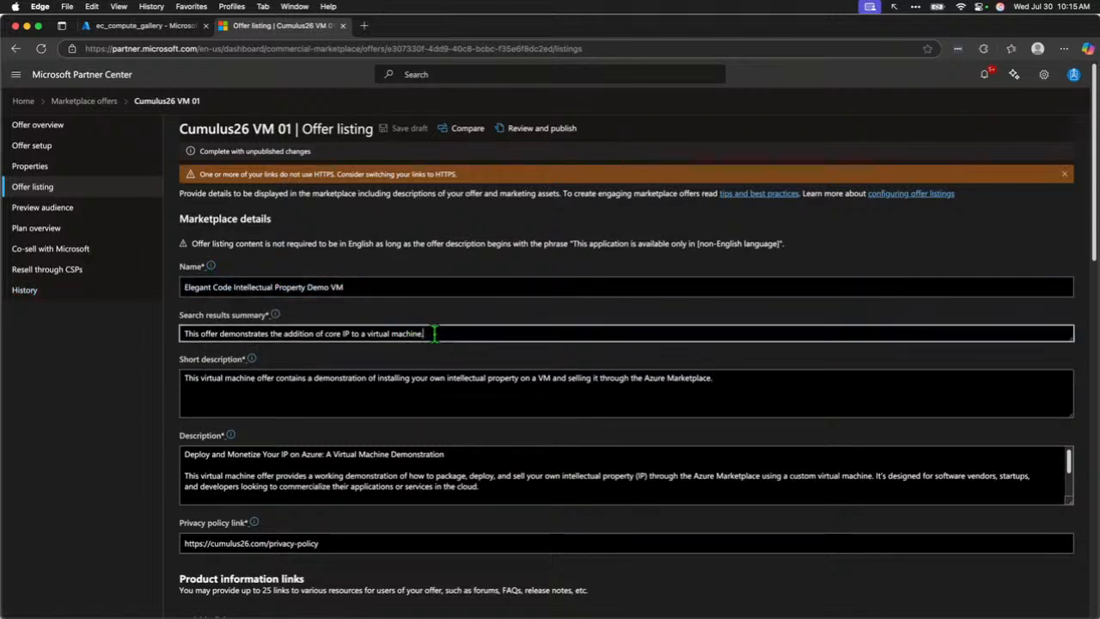
pyautogui.moveTo(430, 334); pyautogui.dragTo(177, 340)
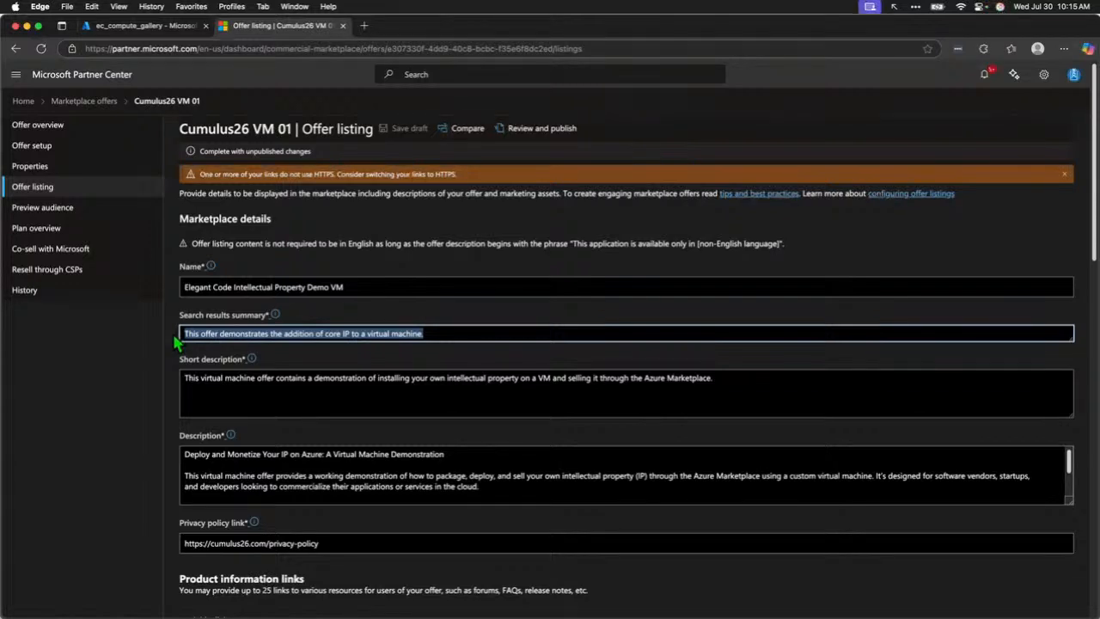
pyautogui.click(462, 321)
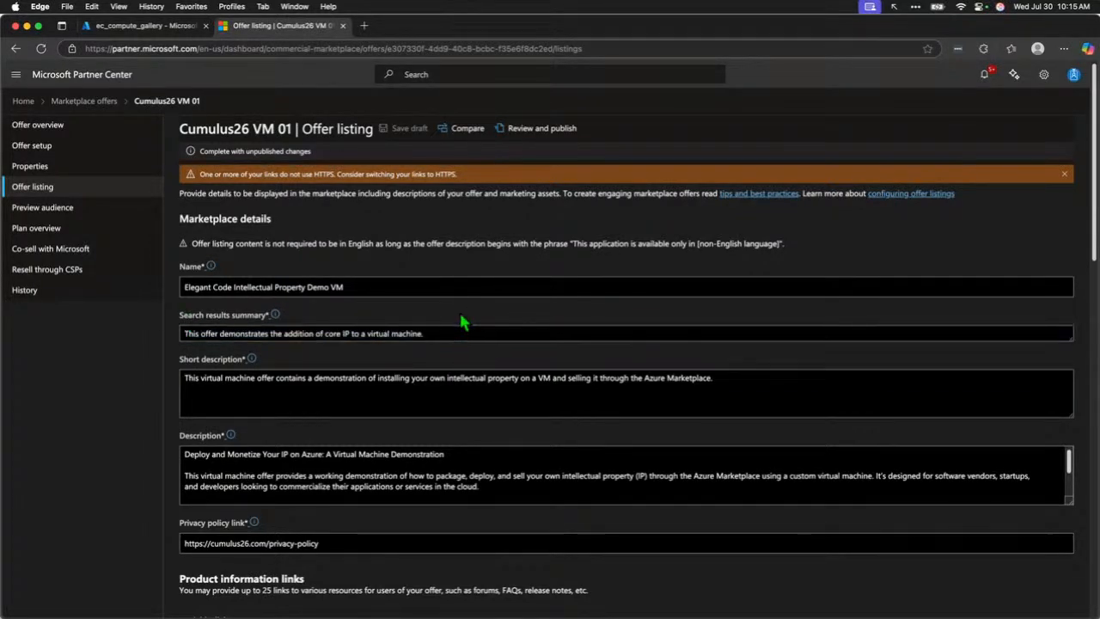
# Read through the offer listing's full description, privacy policy link and product information links
pyautogui.scroll(-3, 434, 333)
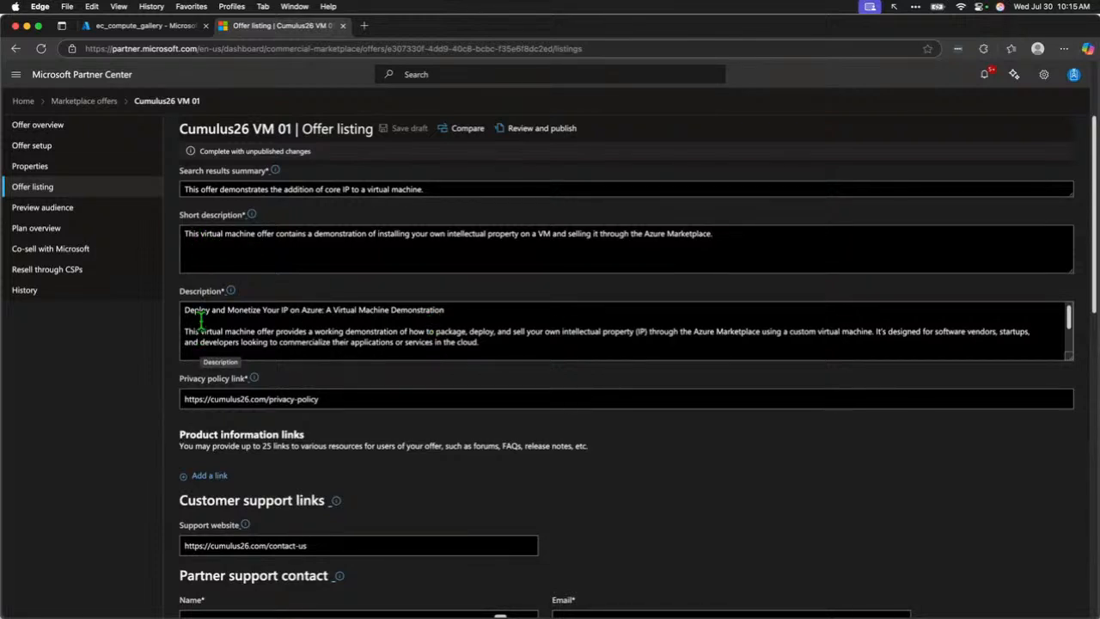
pyautogui.scroll(-3, 203, 323)
pyautogui.scroll(-2, 432, 445)
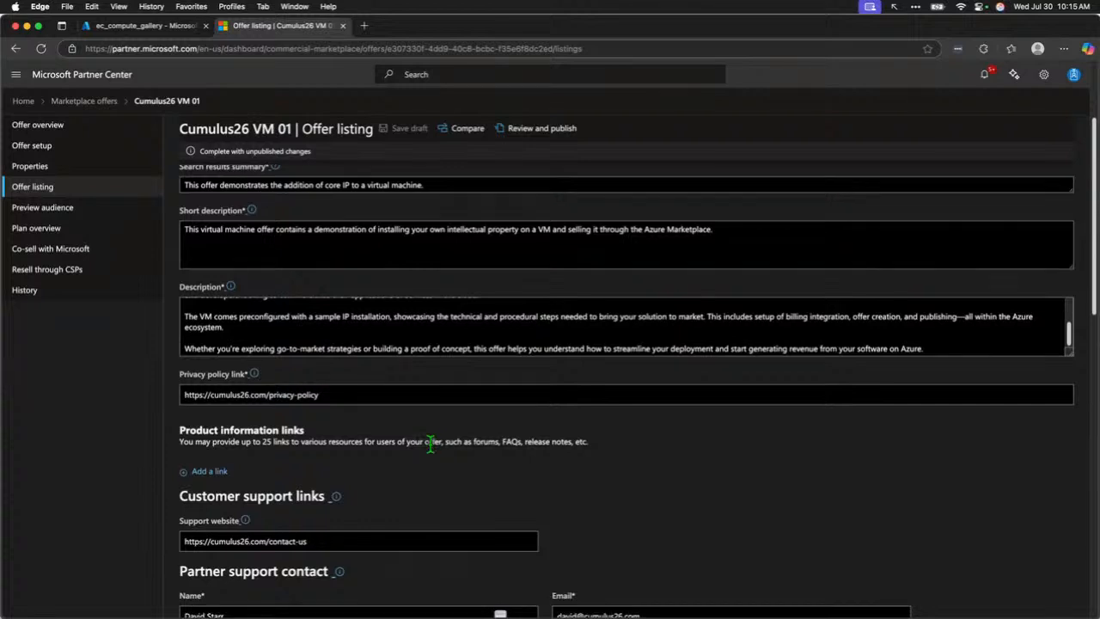
pyautogui.scroll(-2, 344, 332)
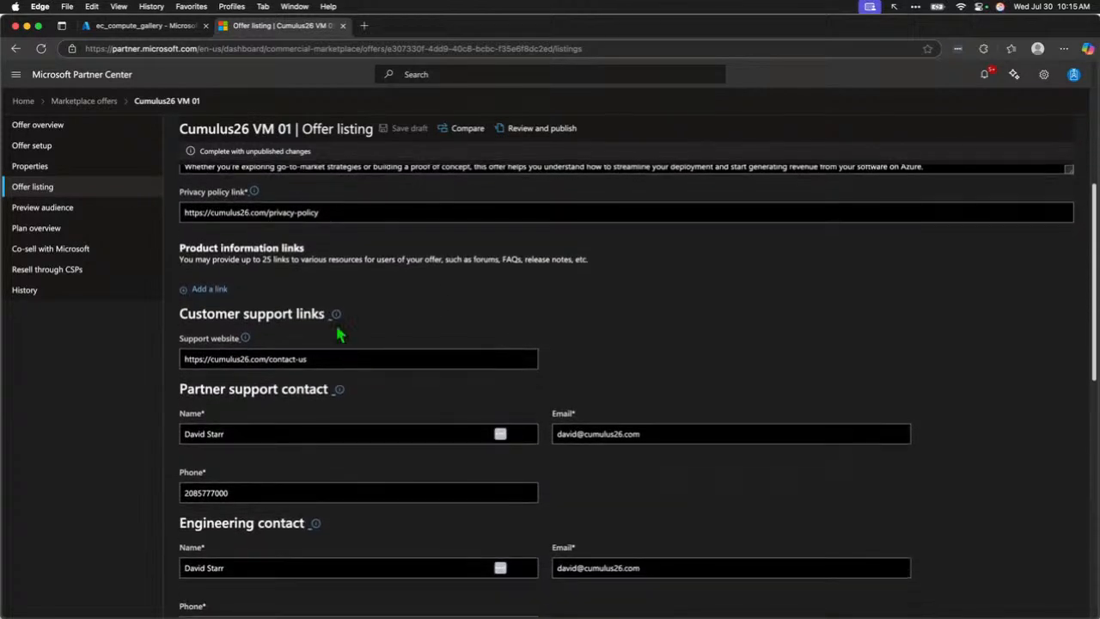
pyautogui.scroll(-1, 344, 289)
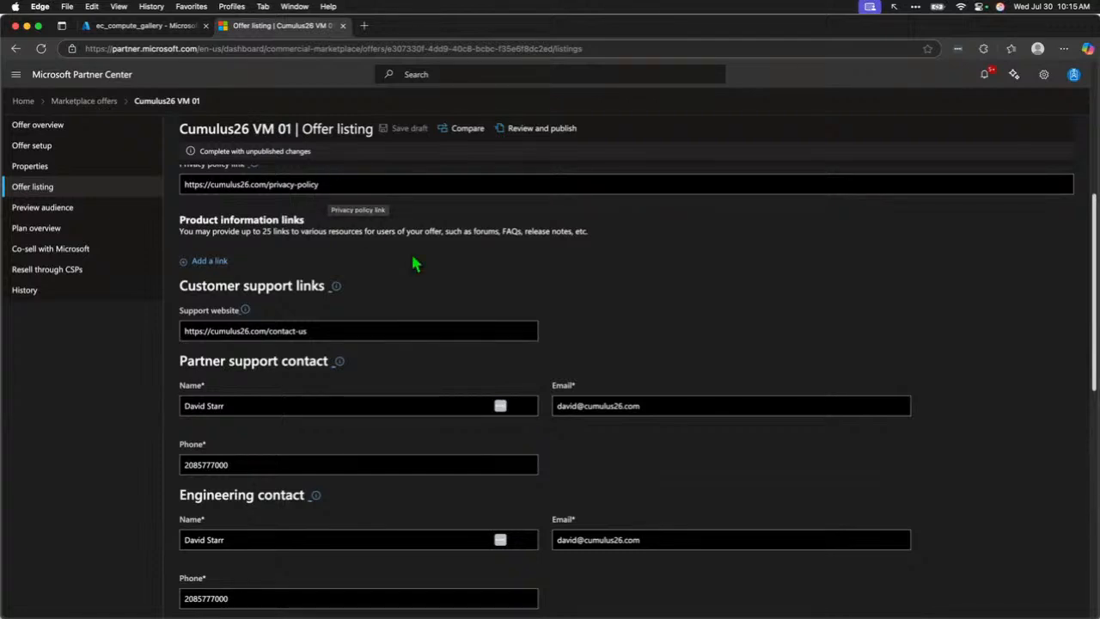
# Examine the listing's customer support website, partner support, engineering and Cloud Solution Provider contacts, and the marketplace logos and screenshots
pyautogui.scroll(-3, 413, 262)
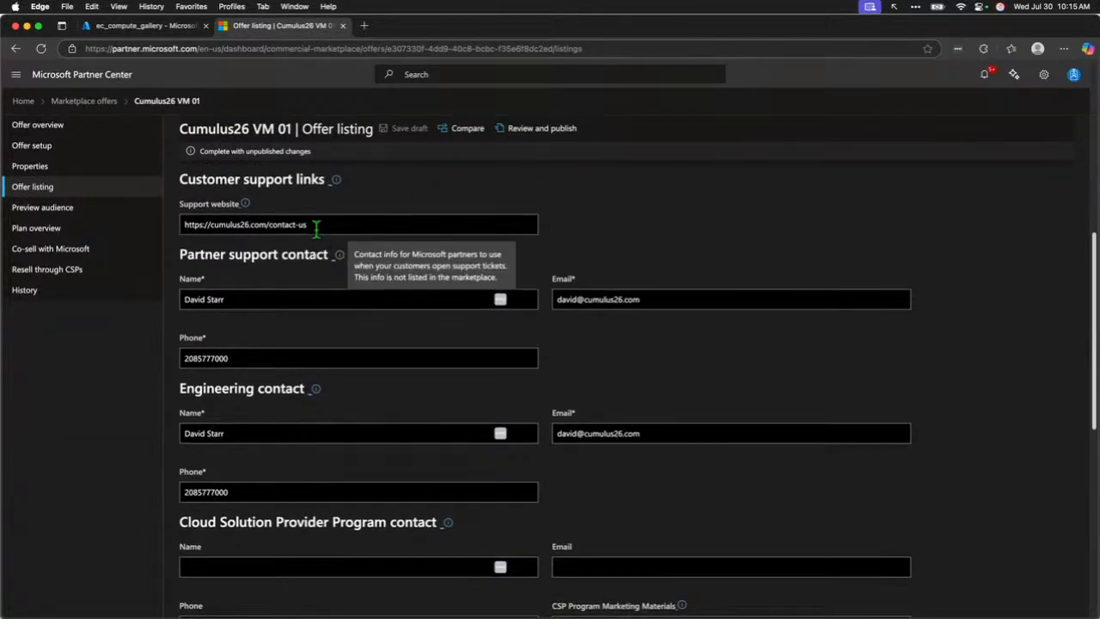
pyautogui.click(319, 224)
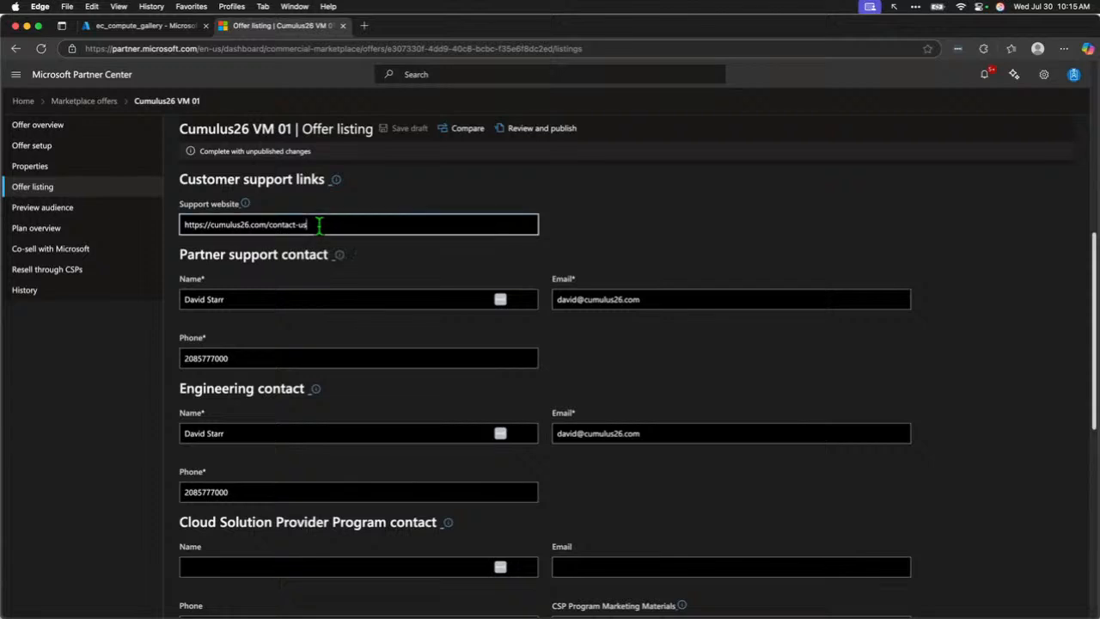
pyautogui.press('super+a')
pyautogui.click(343, 256)
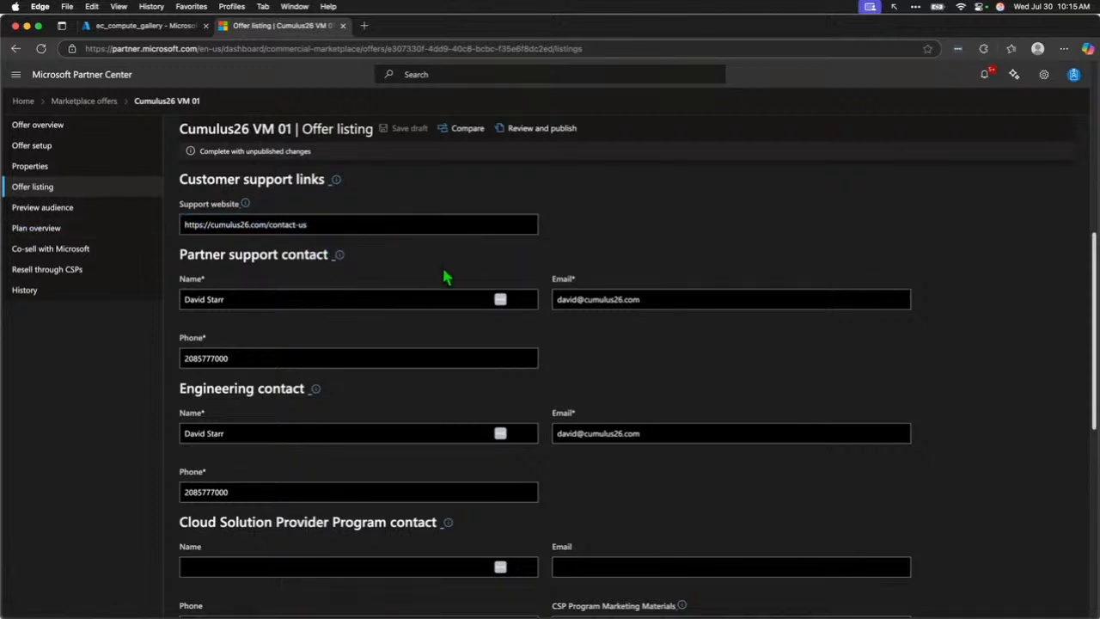
pyautogui.scroll(-2, 436, 273)
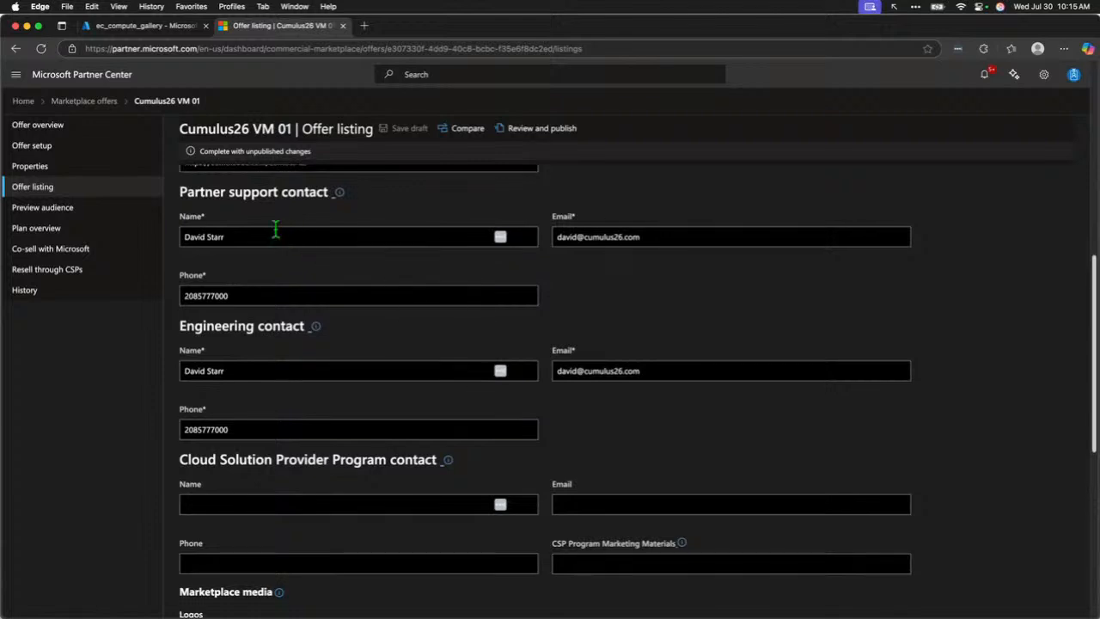
pyautogui.moveTo(227, 192); pyautogui.dragTo(280, 192)
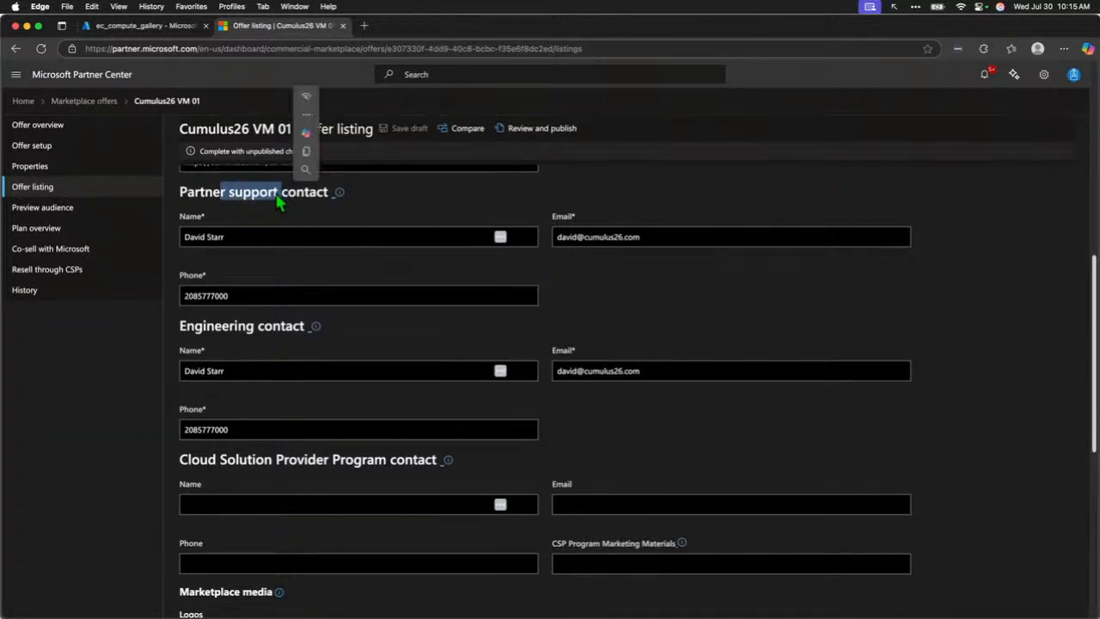
pyautogui.click(398, 209)
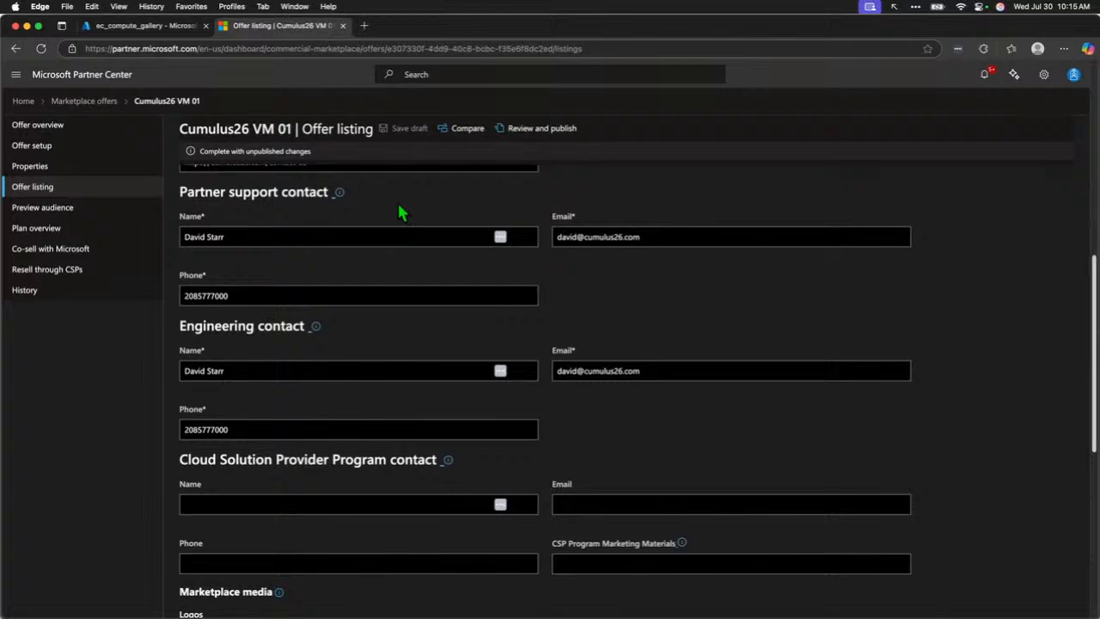
pyautogui.scroll(-5, 412, 213)
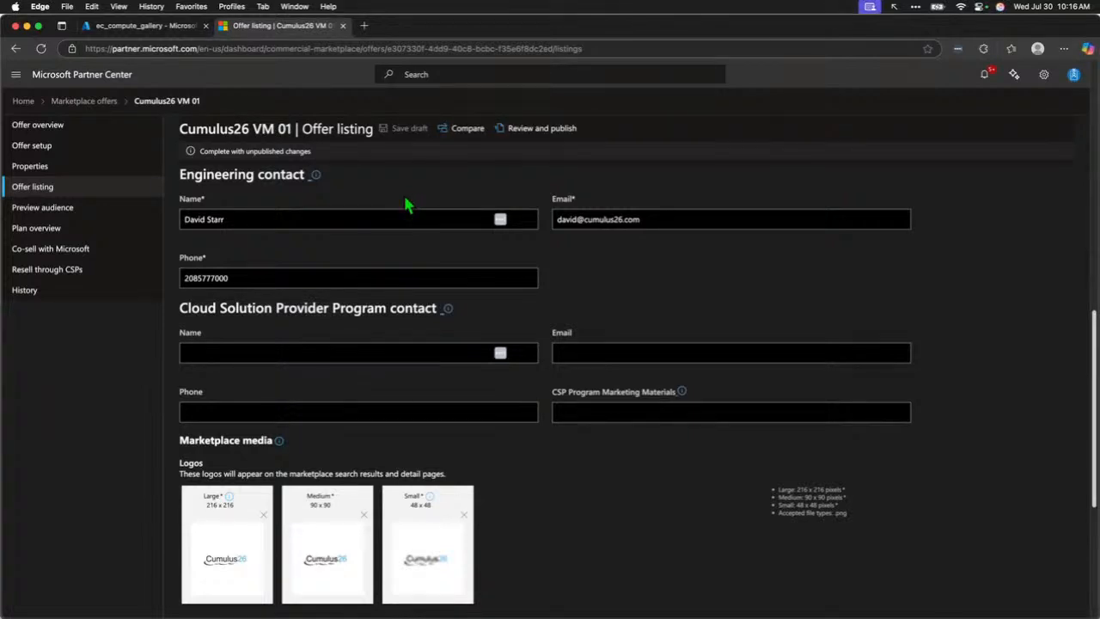
pyautogui.scroll(-6, 410, 206)
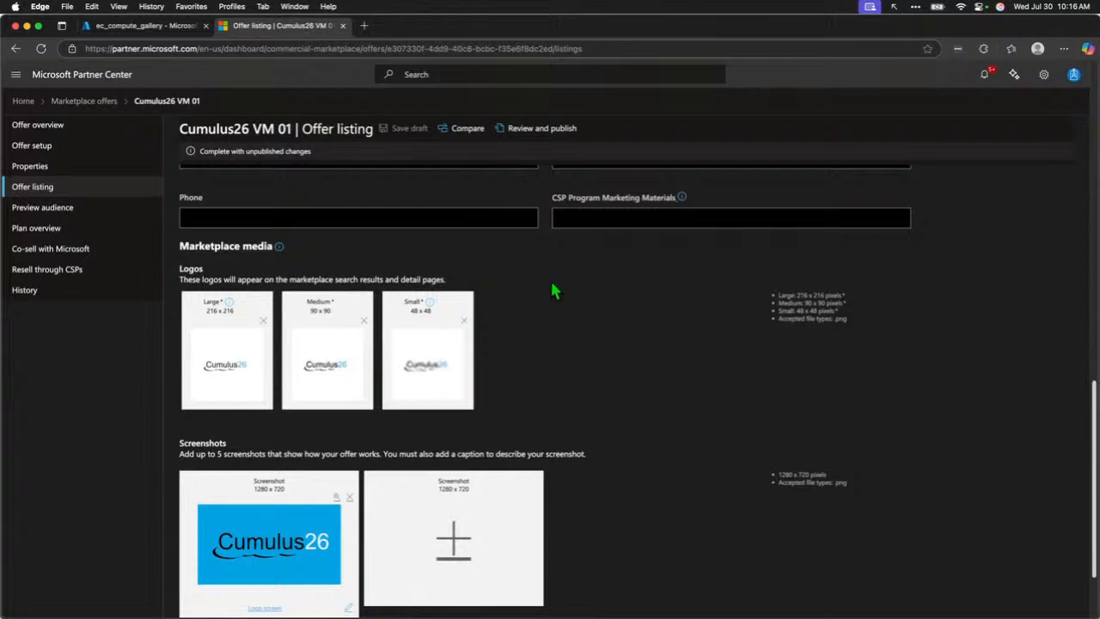
# Add a blank video entry to the offer listing and examine its name, YouTube or Vimeo link and thumbnail fields
pyautogui.scroll(-3, 555, 293)
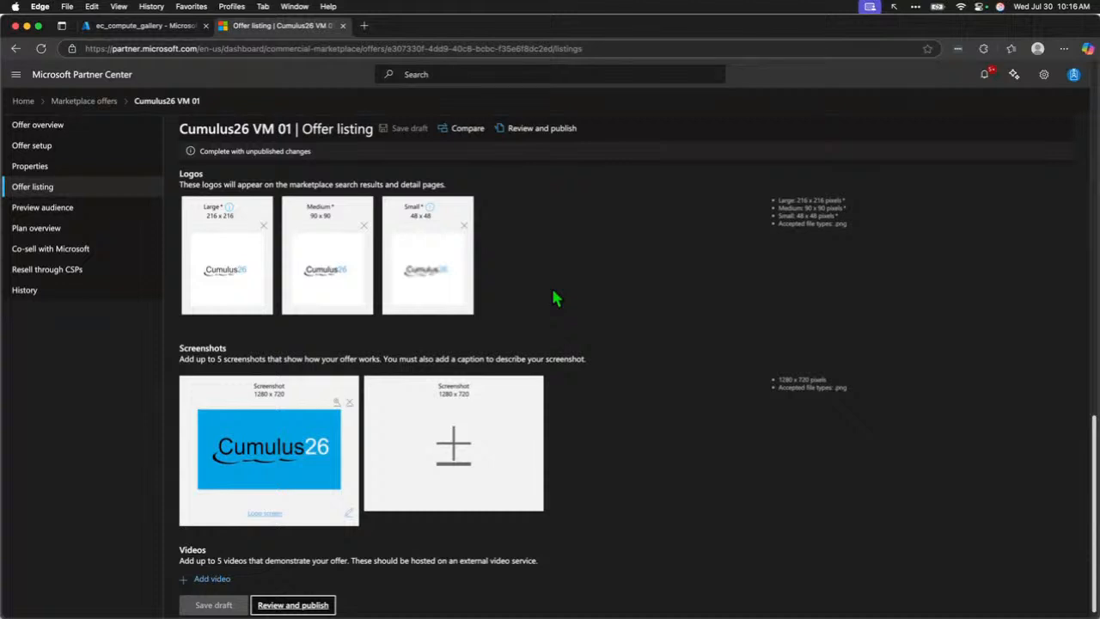
pyautogui.scroll(-1, 535, 269)
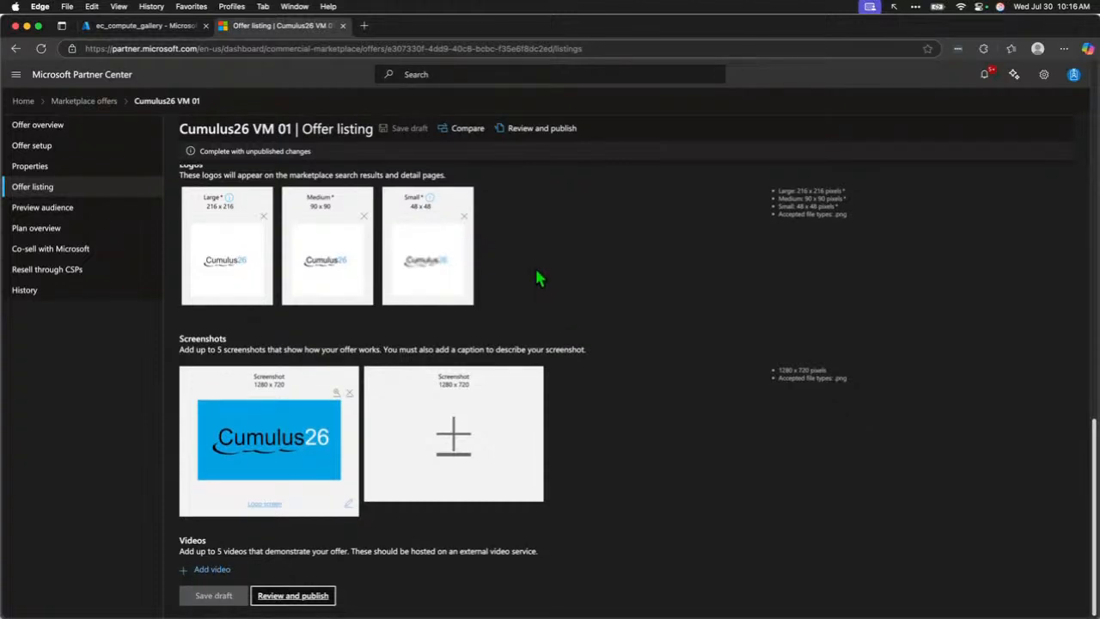
pyautogui.click(216, 573)
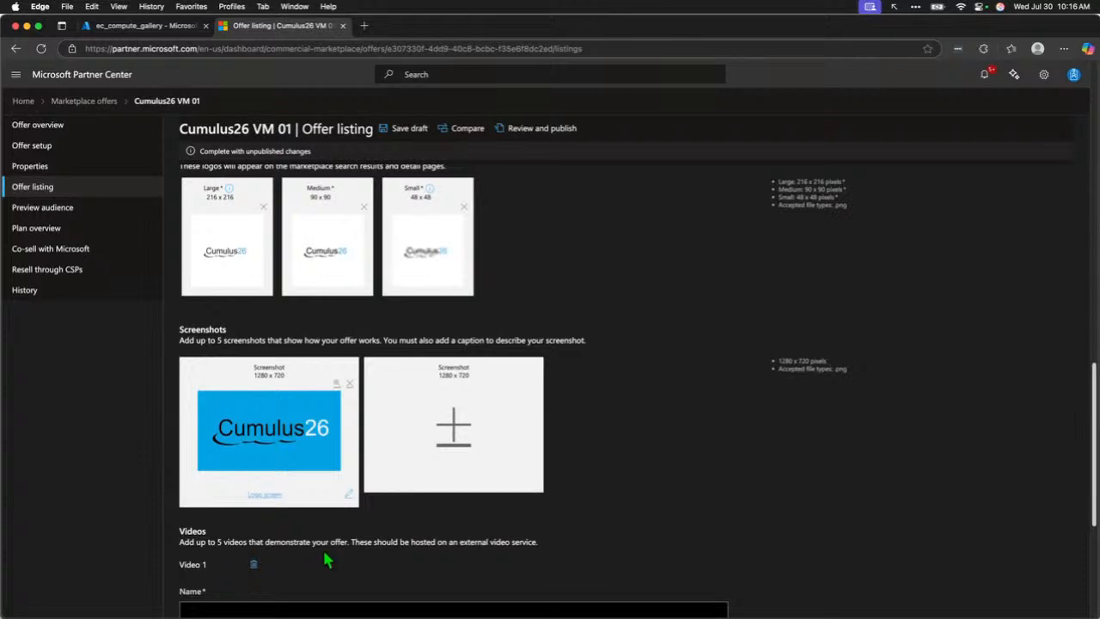
pyautogui.scroll(-4, 355, 547)
pyautogui.scroll(2, 355, 550)
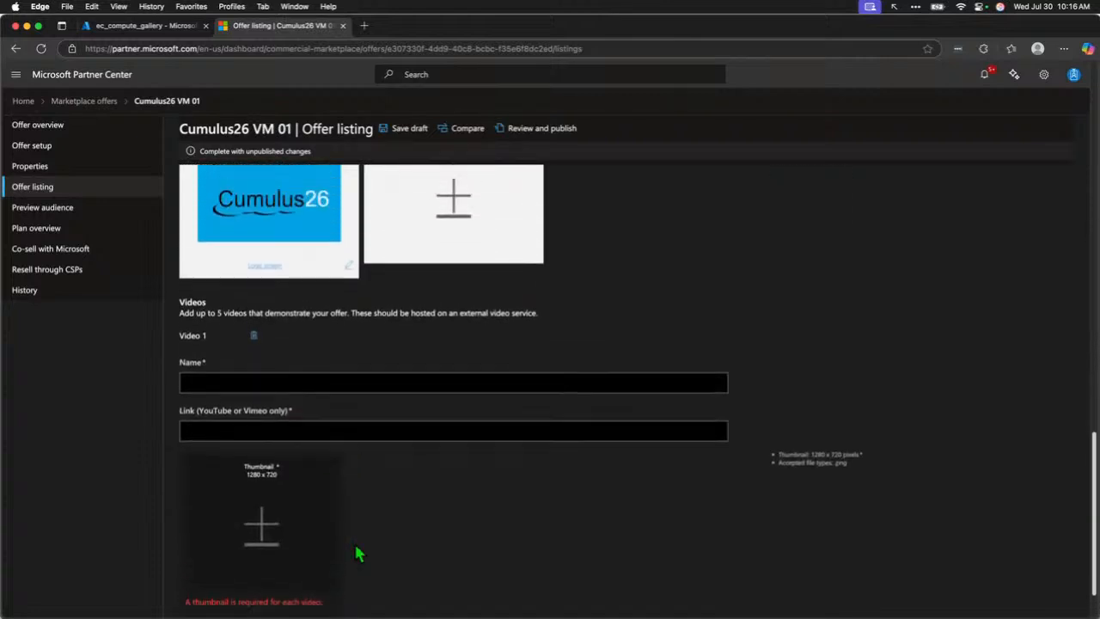
pyautogui.scroll(-1, 379, 549)
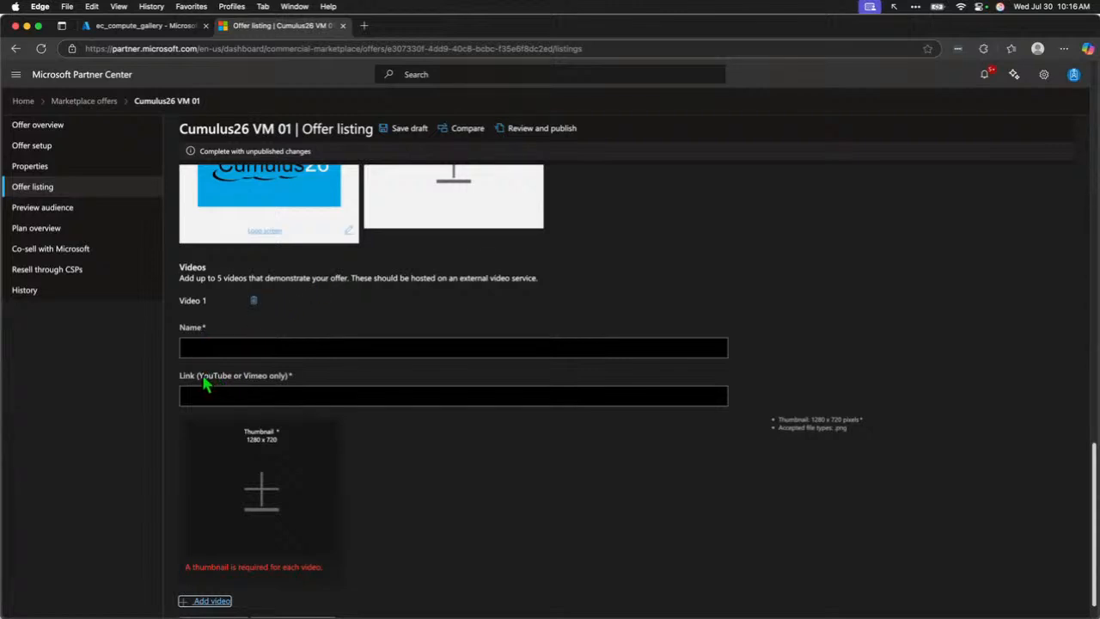
pyautogui.moveTo(200, 376); pyautogui.dragTo(267, 375)
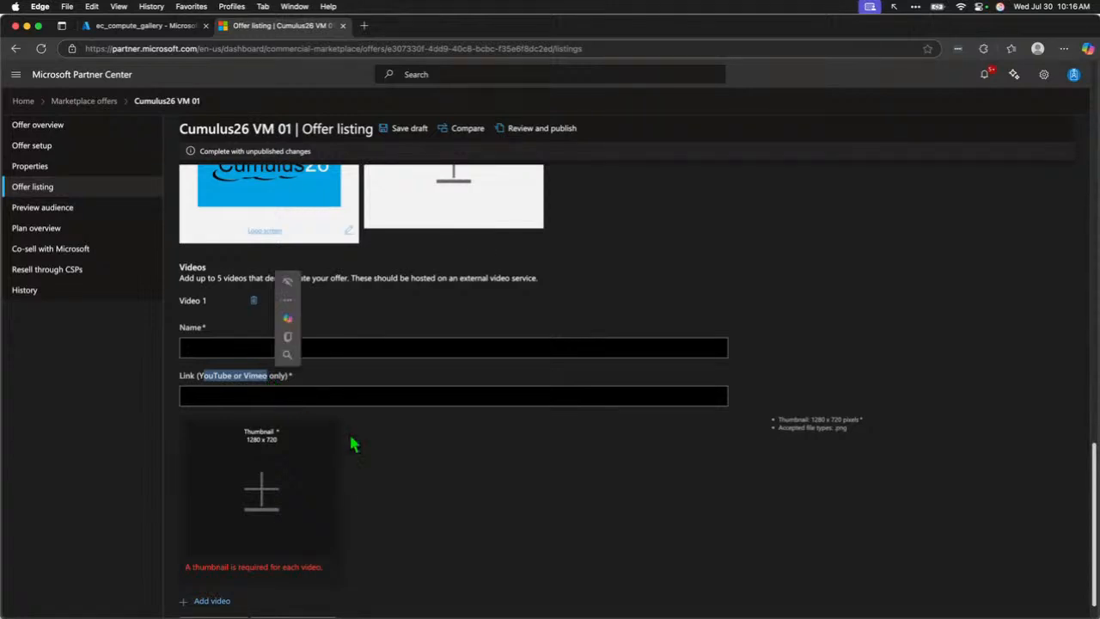
pyautogui.click(345, 394)
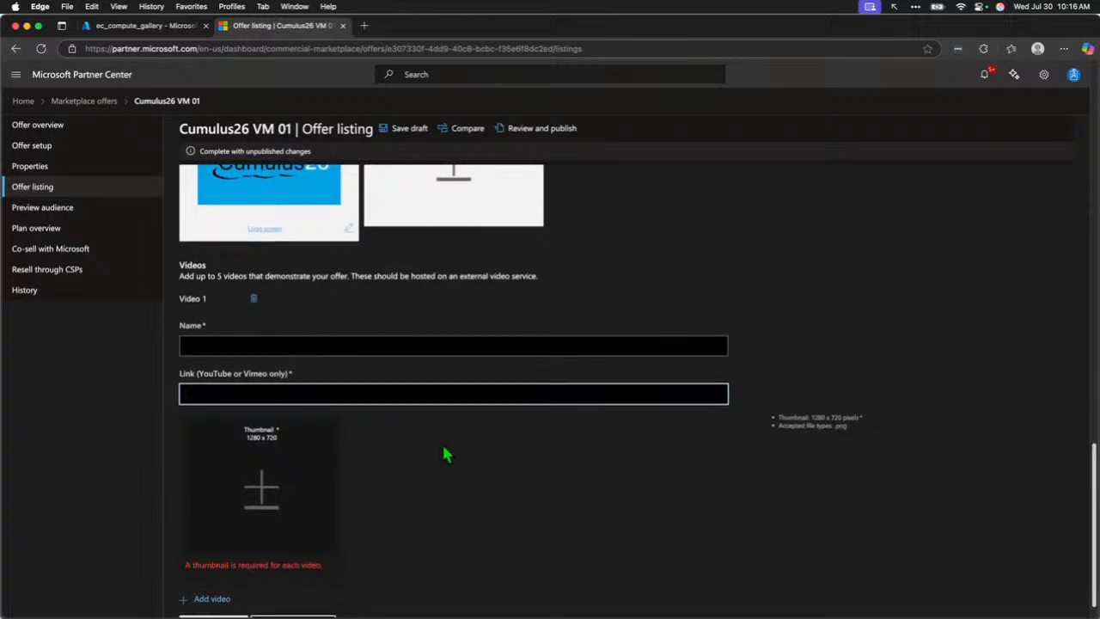
pyautogui.scroll(-1, 445, 454)
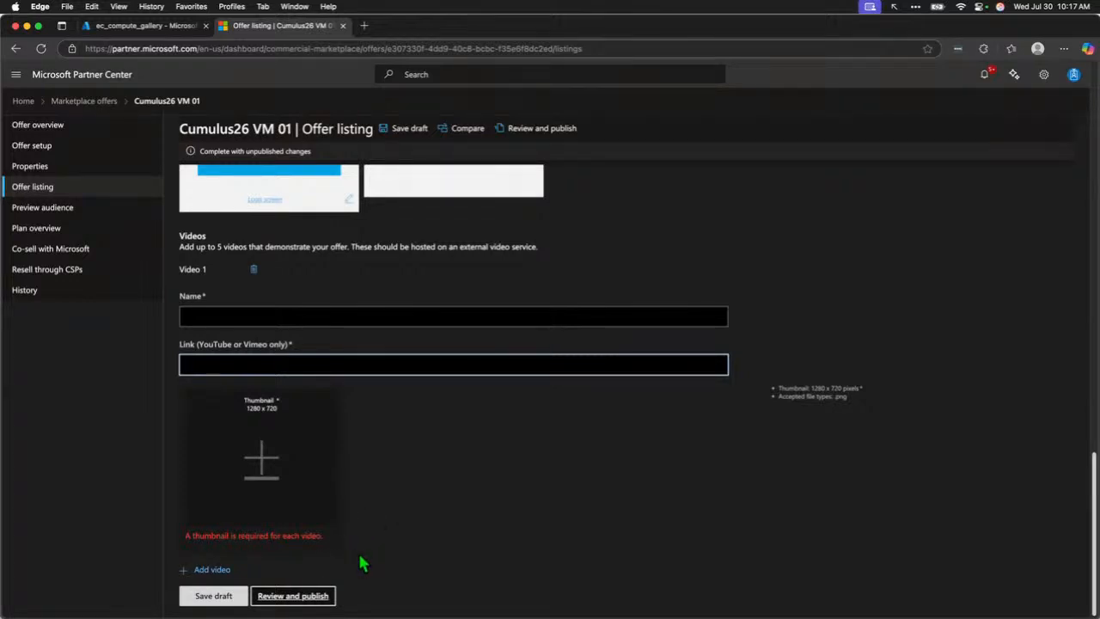
# Delete the blank video entry from the offer listing
pyautogui.click(253, 269)
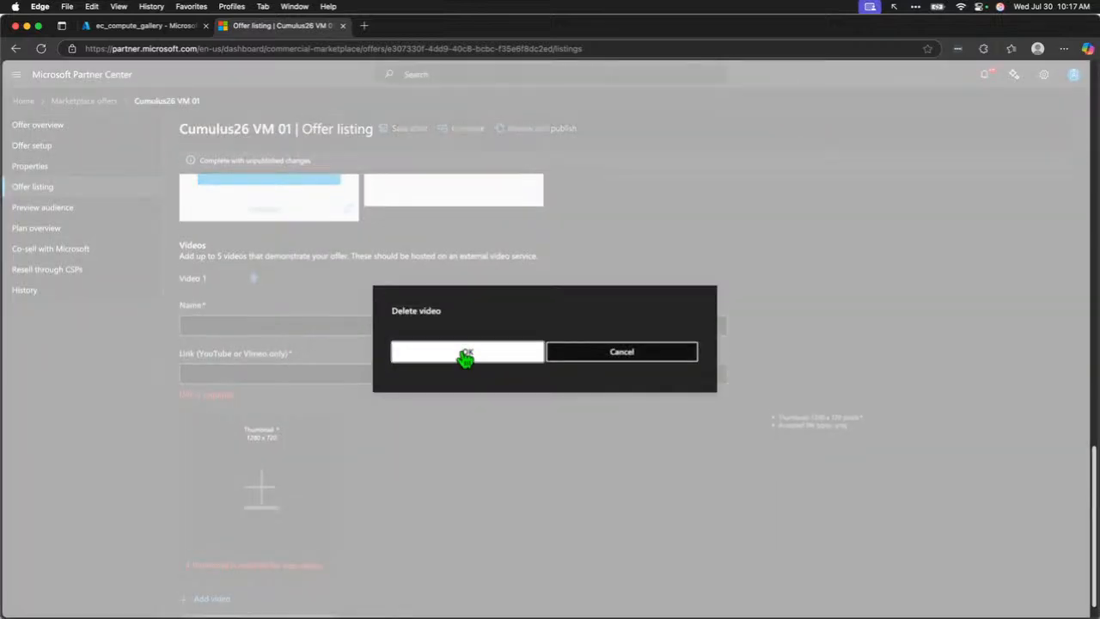
pyautogui.click(465, 354)
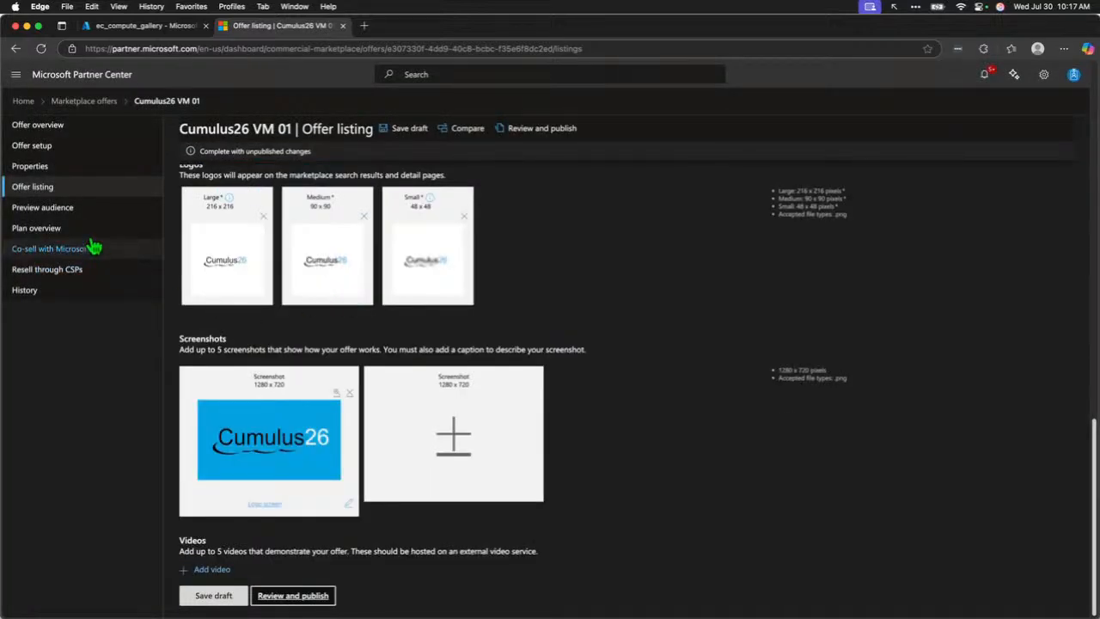
# Open the Preview audience page without saving the Offer listing changes, and examine the descriptions of the listed Azure subscriptions
pyautogui.click(51, 207)
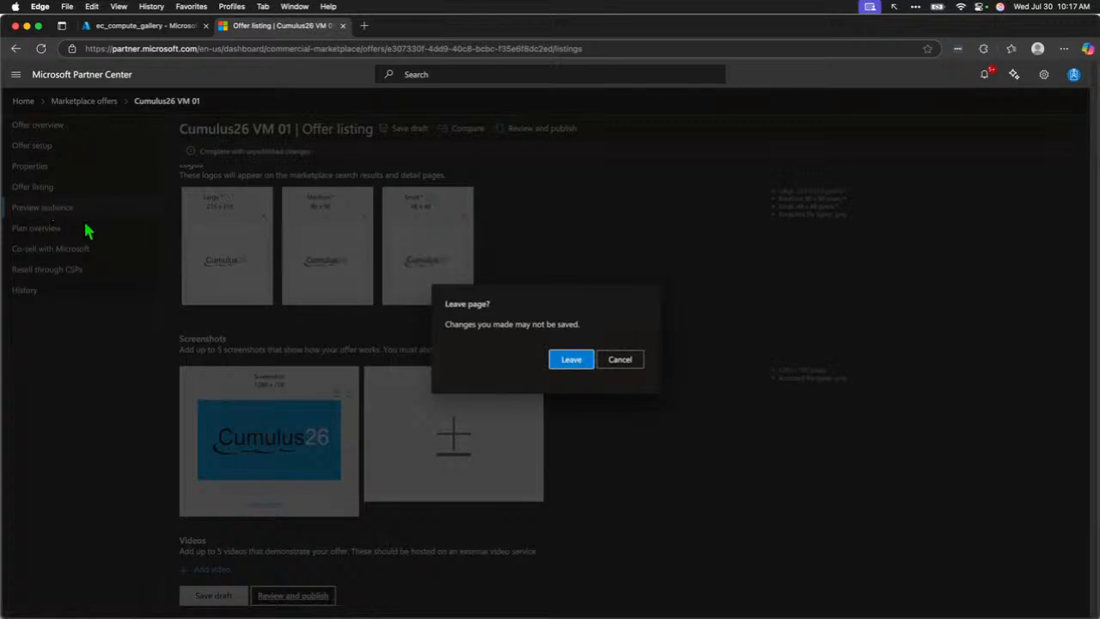
pyautogui.click(571, 359)
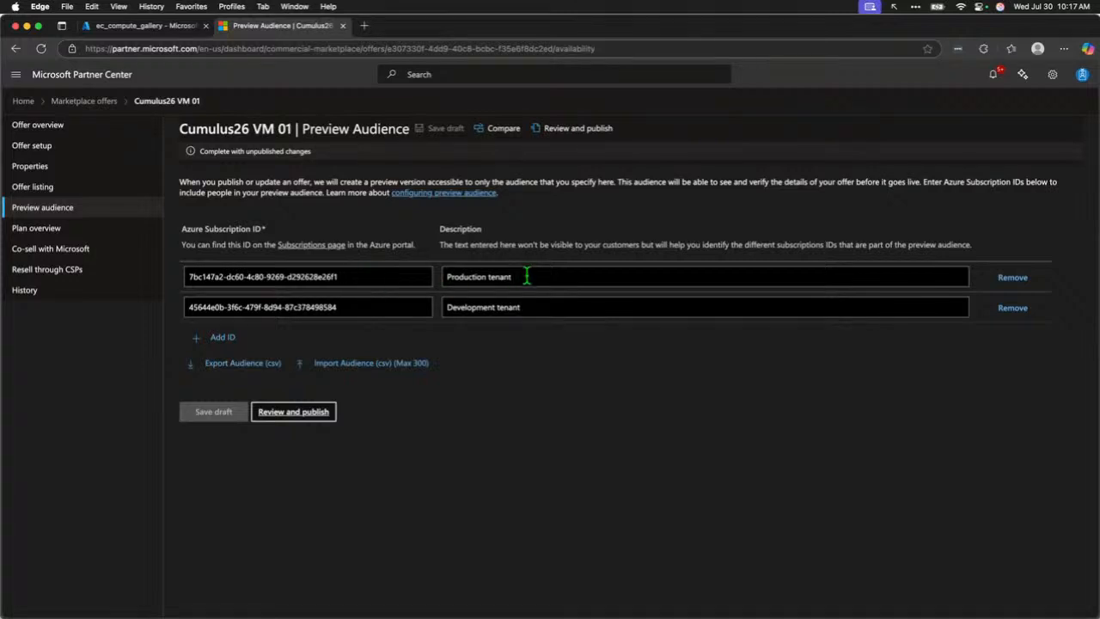
pyautogui.moveTo(524, 276); pyautogui.dragTo(436, 276)
pyautogui.moveTo(540, 307); pyautogui.dragTo(436, 308)
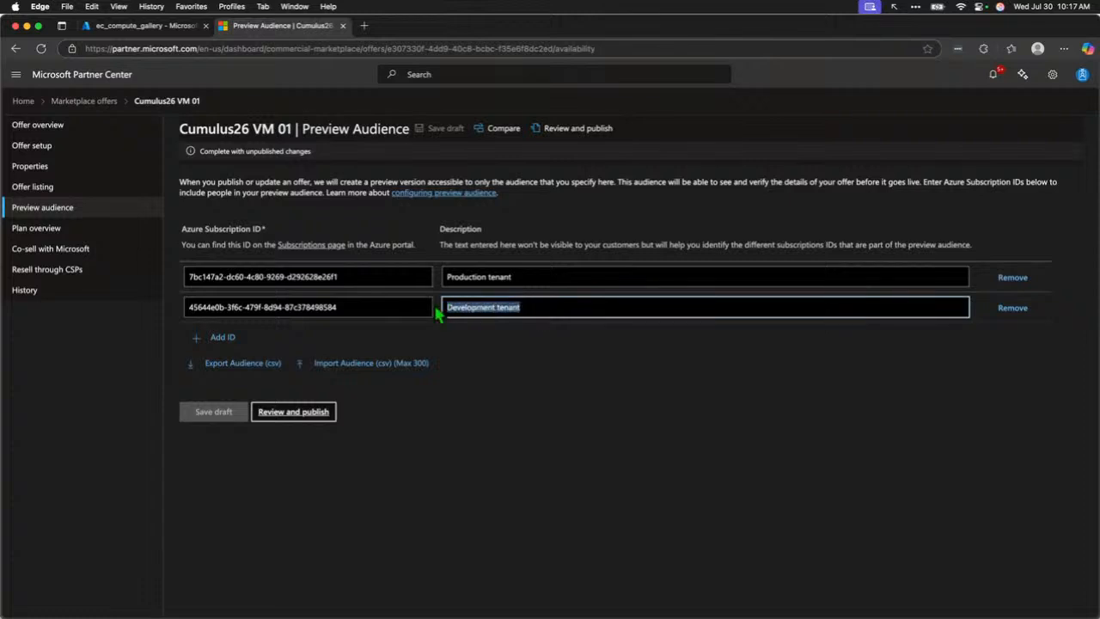
pyautogui.click(498, 355)
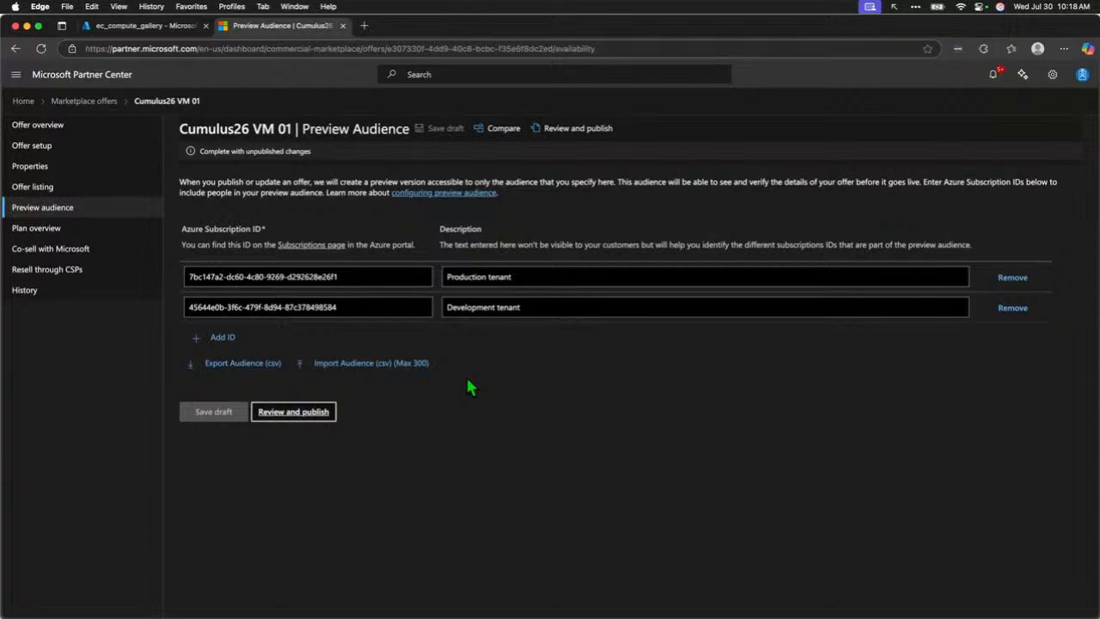
# Open the Standard plan from the plan overview, view its listing, and go to its Pricing and availability page
pyautogui.click(51, 228)
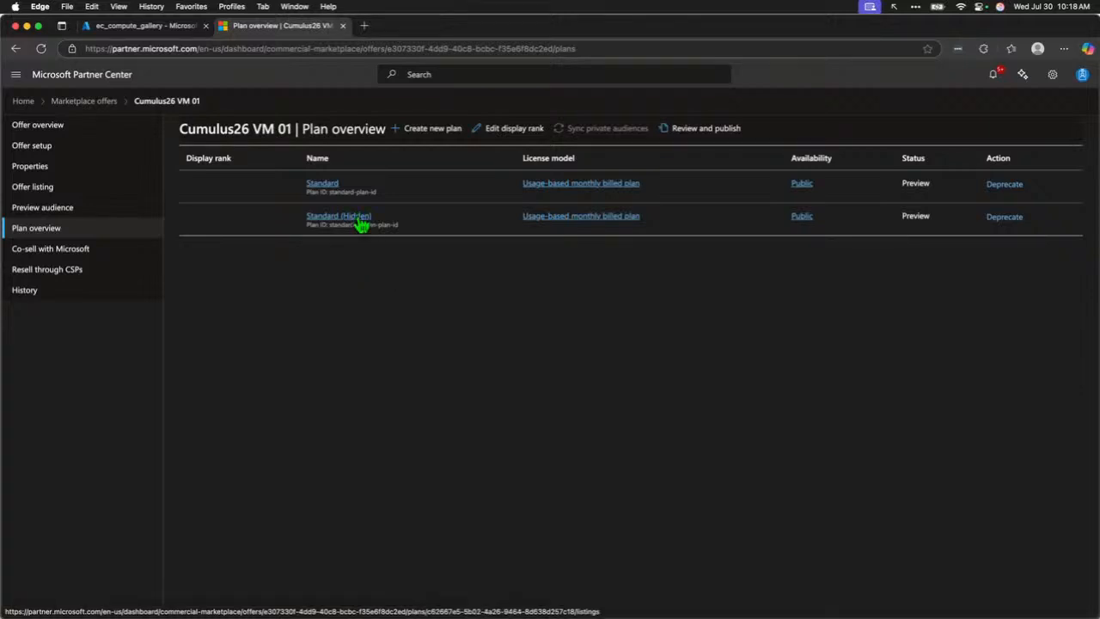
pyautogui.click(322, 184)
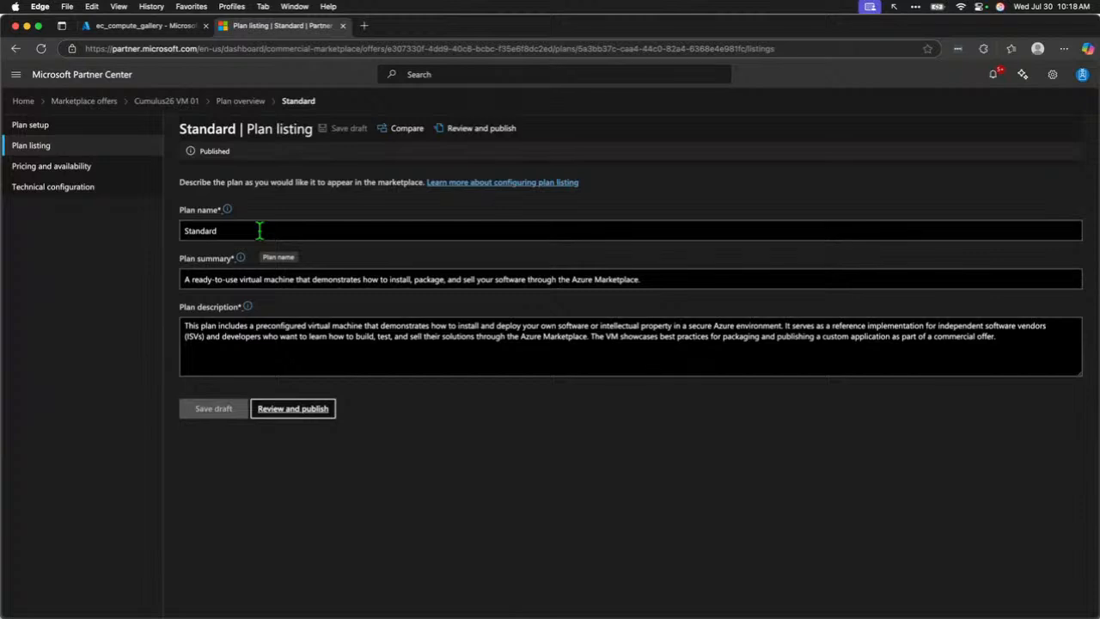
pyautogui.click(40, 178)
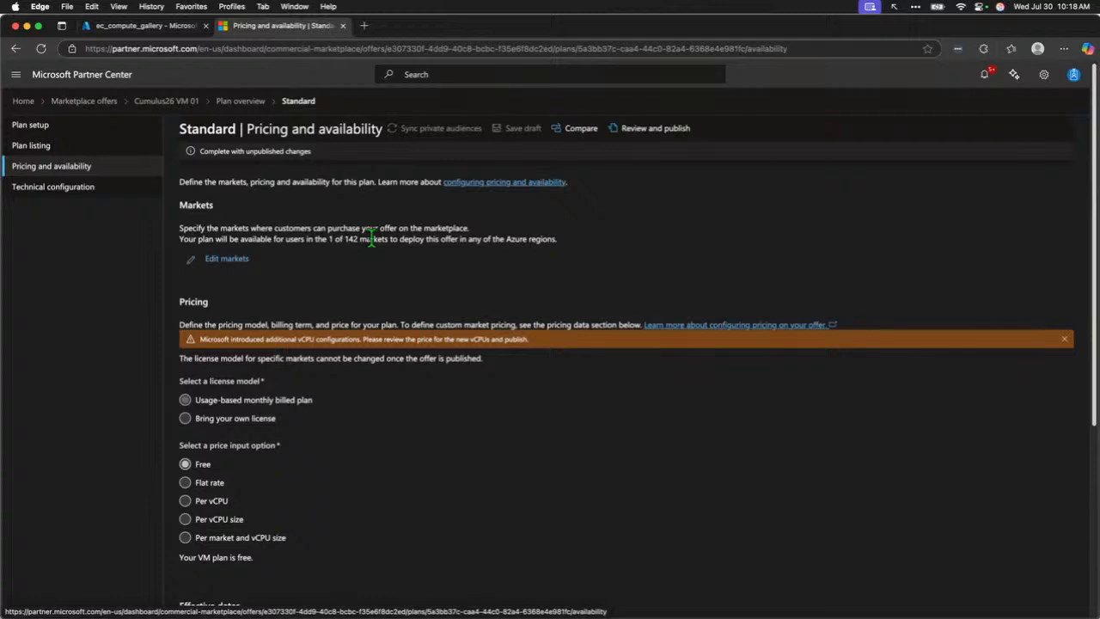
pyautogui.scroll(-1, 369, 234)
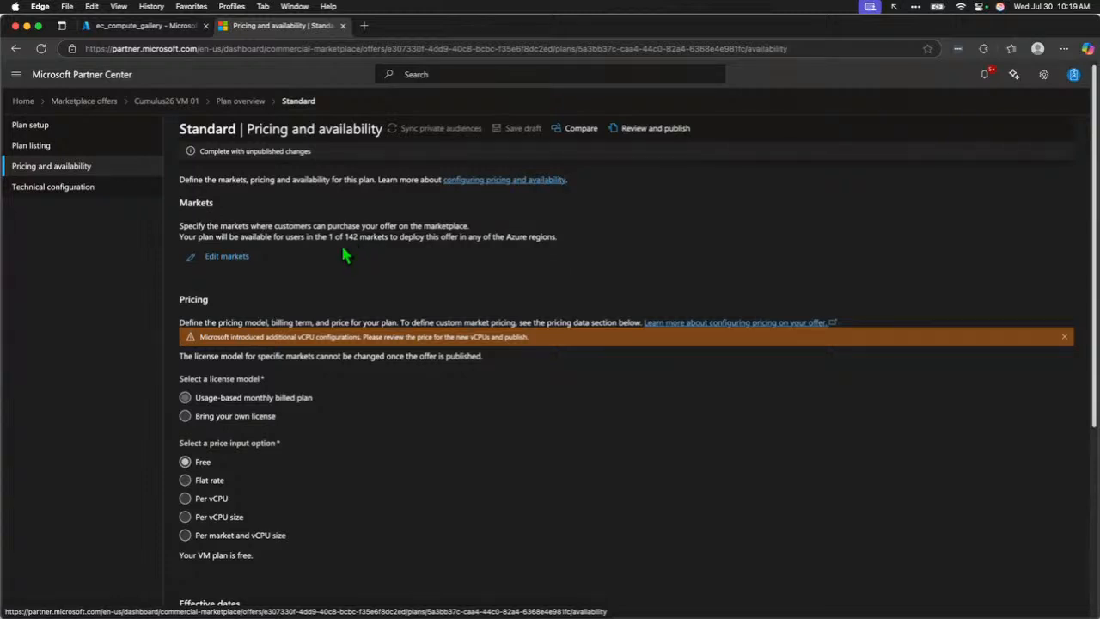
# Open the Standard plan's market selection, search it for "states", and clear the search
pyautogui.click(228, 257)
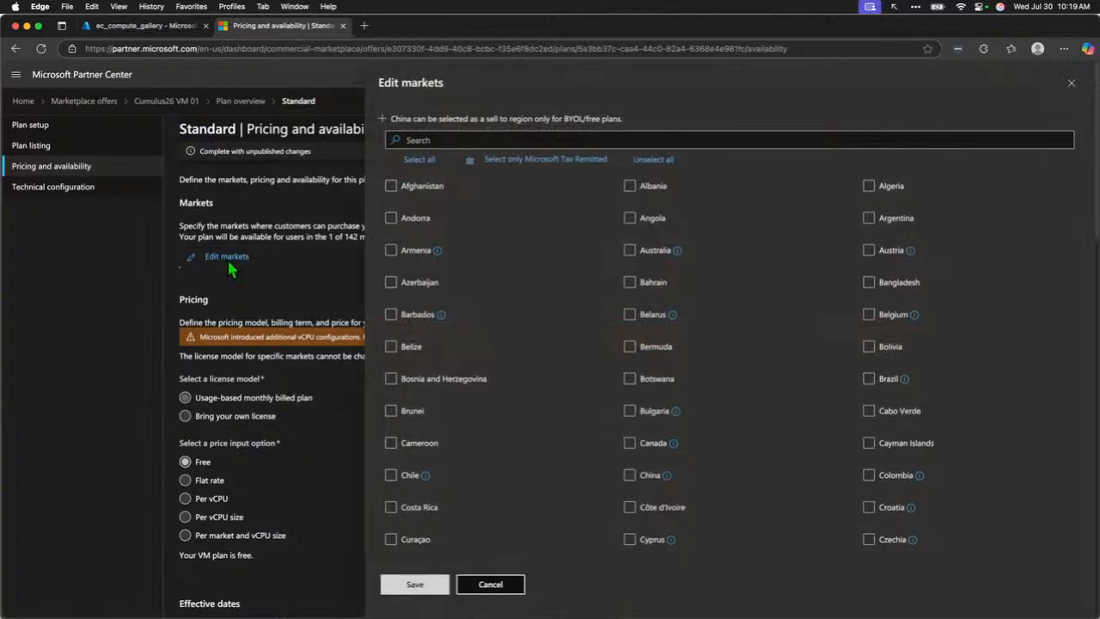
pyautogui.click(463, 137)
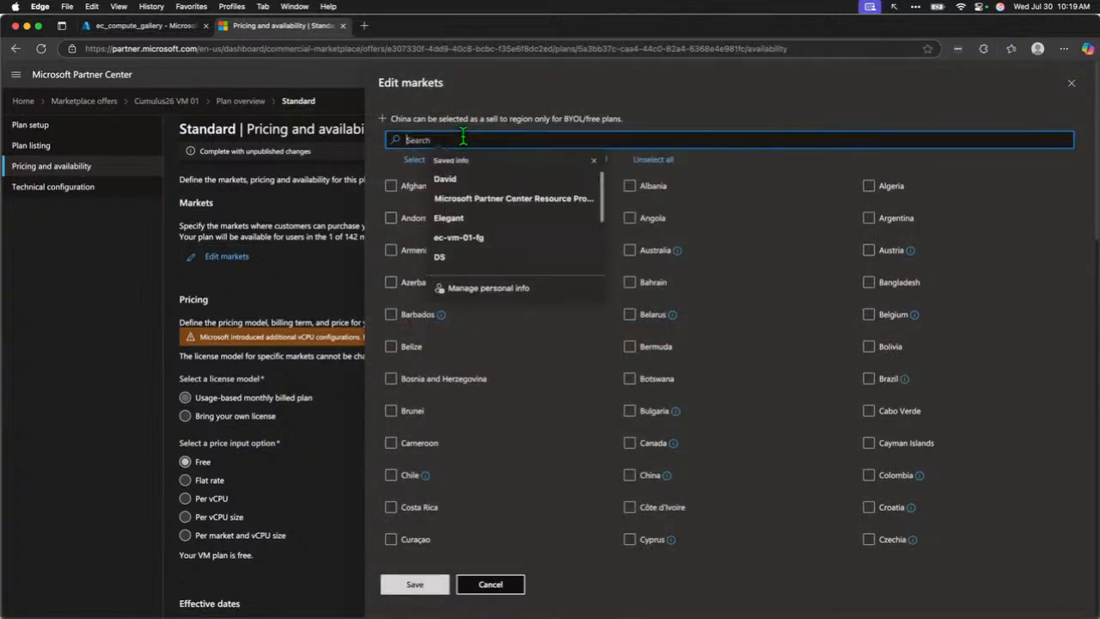
pyautogui.write('states')
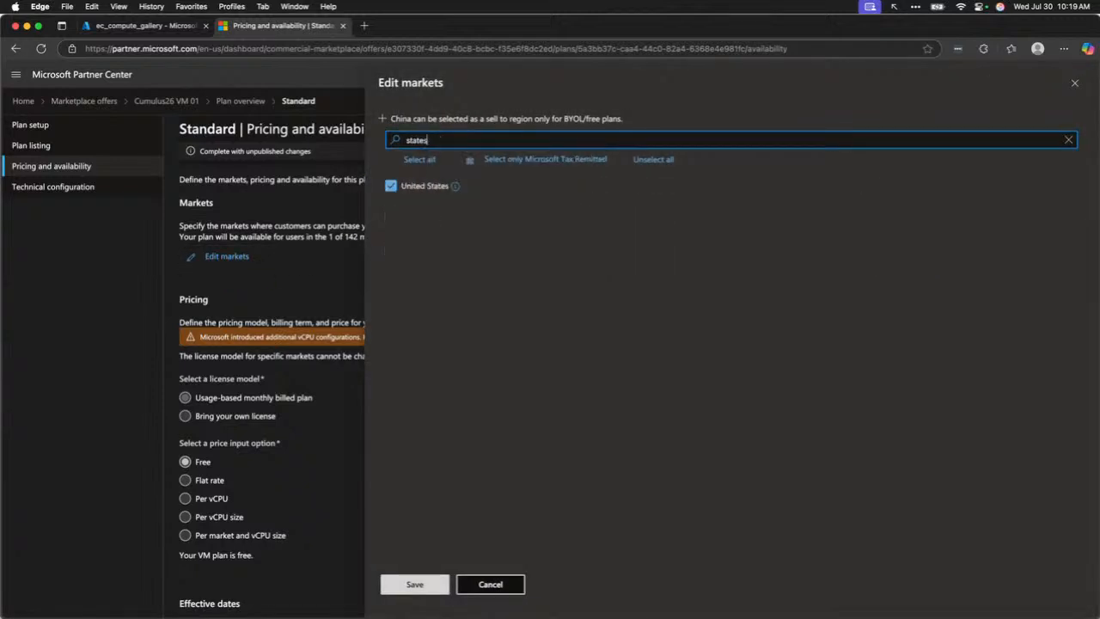
pyautogui.press('super+a')
pyautogui.press('BackSpace')
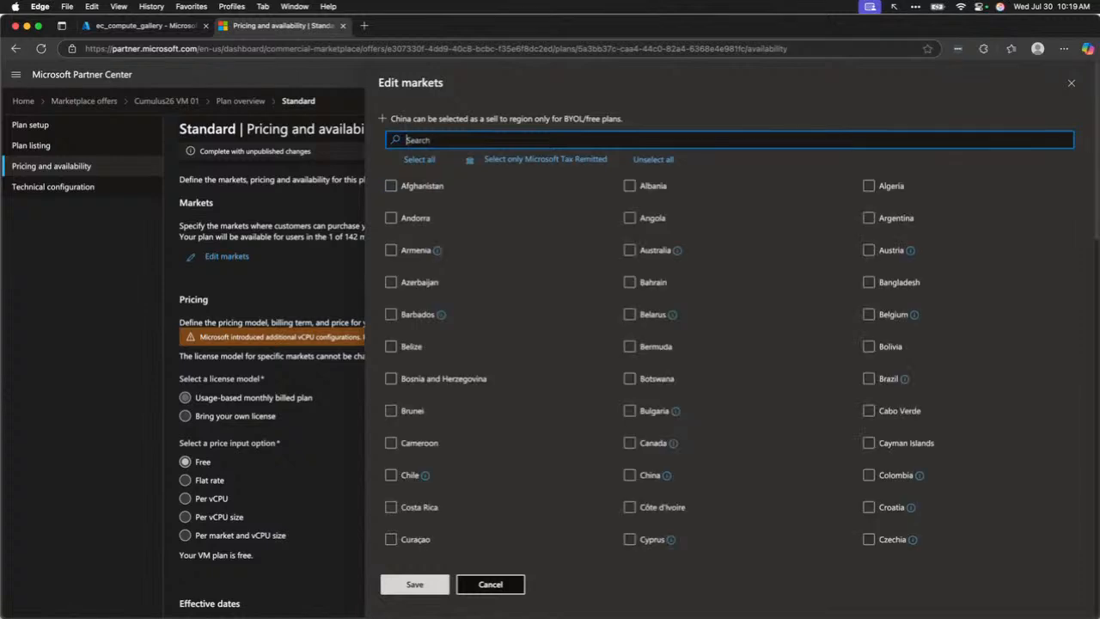
# Try selecting only the Microsoft Tax Remitted markets, and cancel the market edits
pyautogui.click(512, 165)
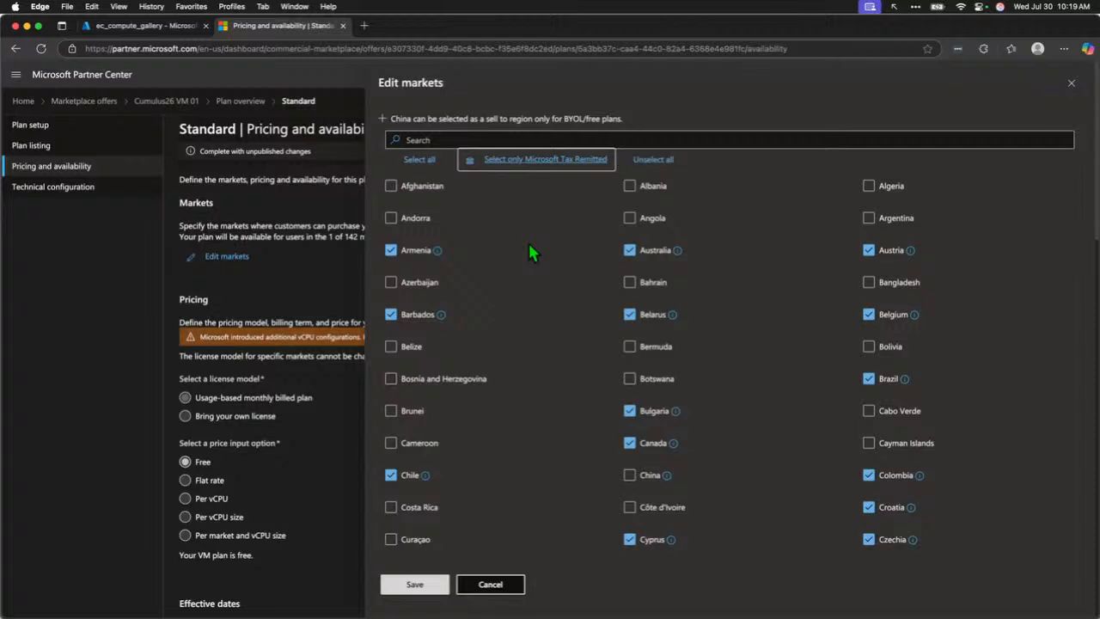
pyautogui.click(540, 237)
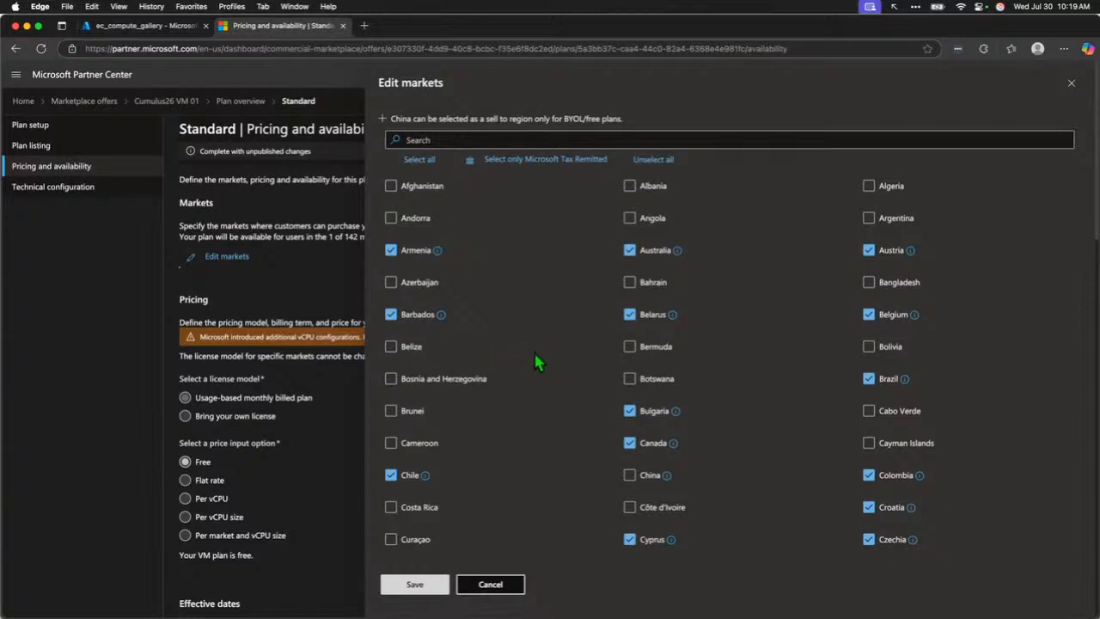
pyautogui.click(488, 587)
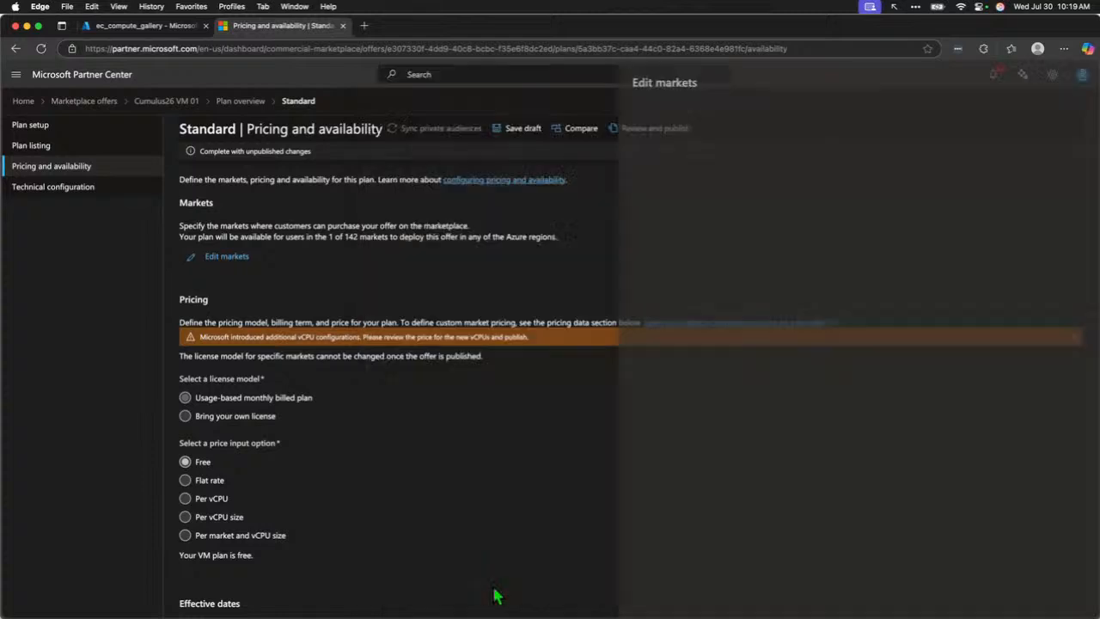
# Examine the Standard plan's license model, price input options, effective dates, plan visibility and hide plan settings
pyautogui.scroll(-2, 401, 477)
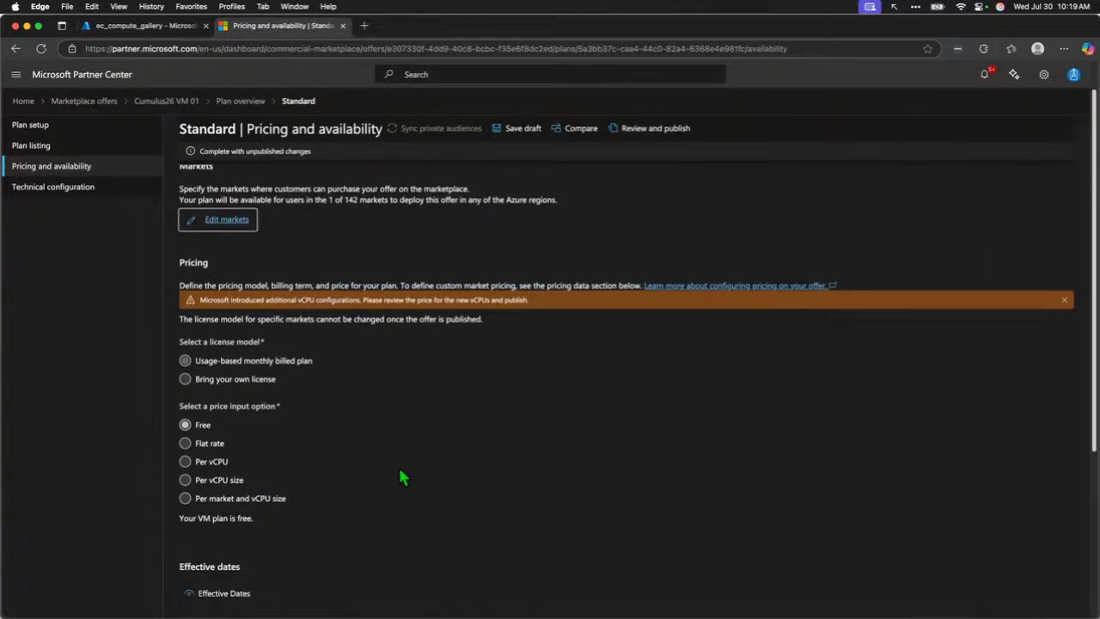
pyautogui.scroll(-1, 401, 477)
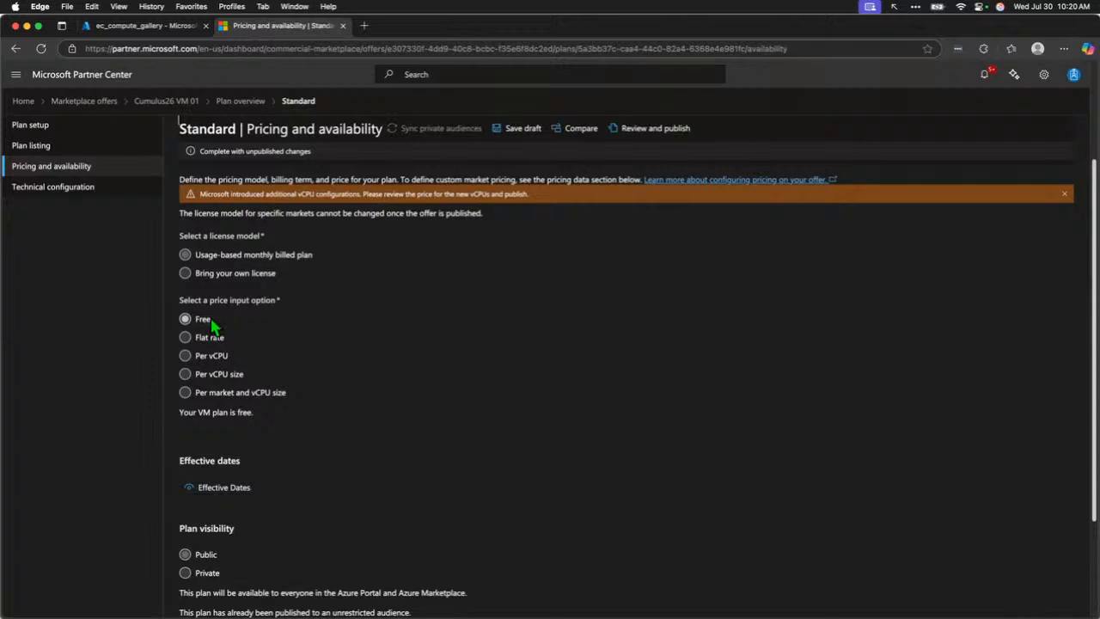
pyautogui.scroll(-2, 335, 344)
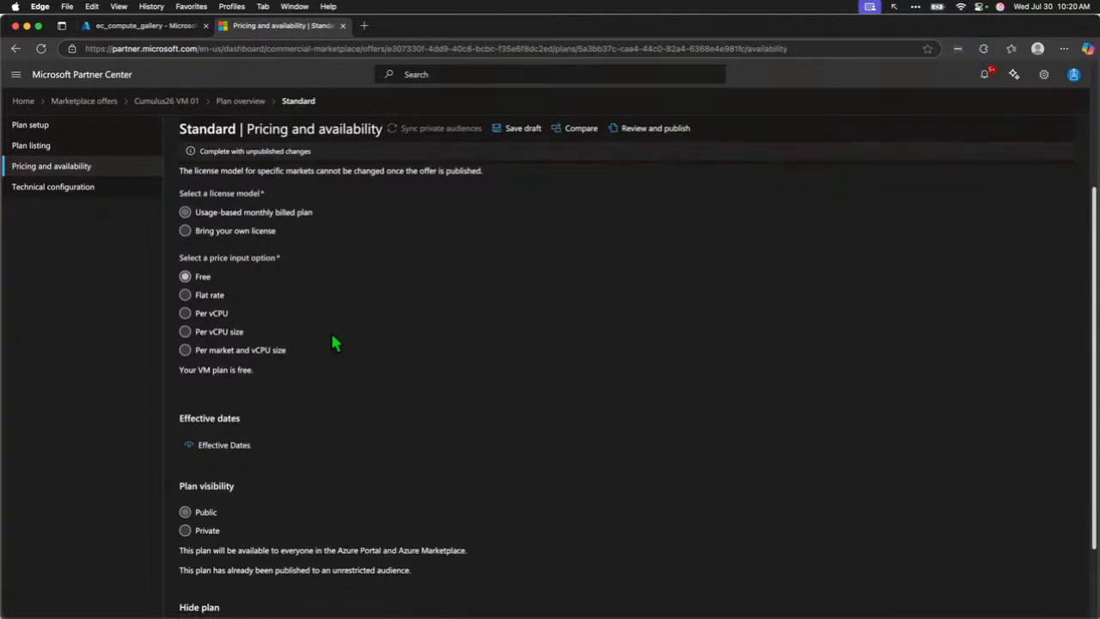
pyautogui.scroll(-2, 335, 340)
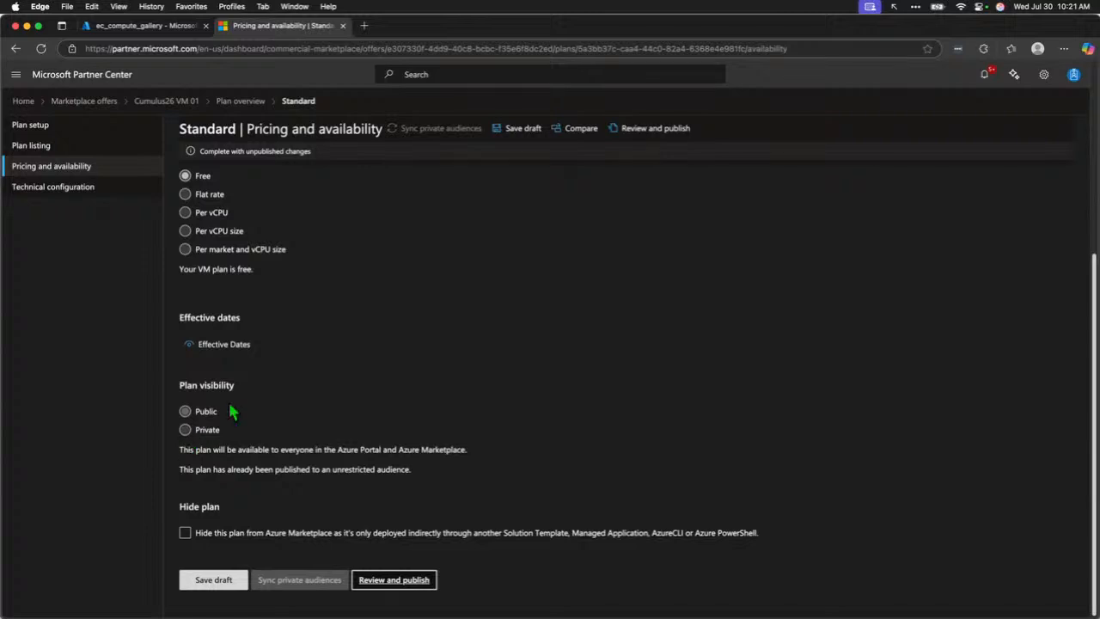
# Try the option that hides the Standard plan from Azure Marketplace, and turn it off again
pyautogui.click(186, 535)
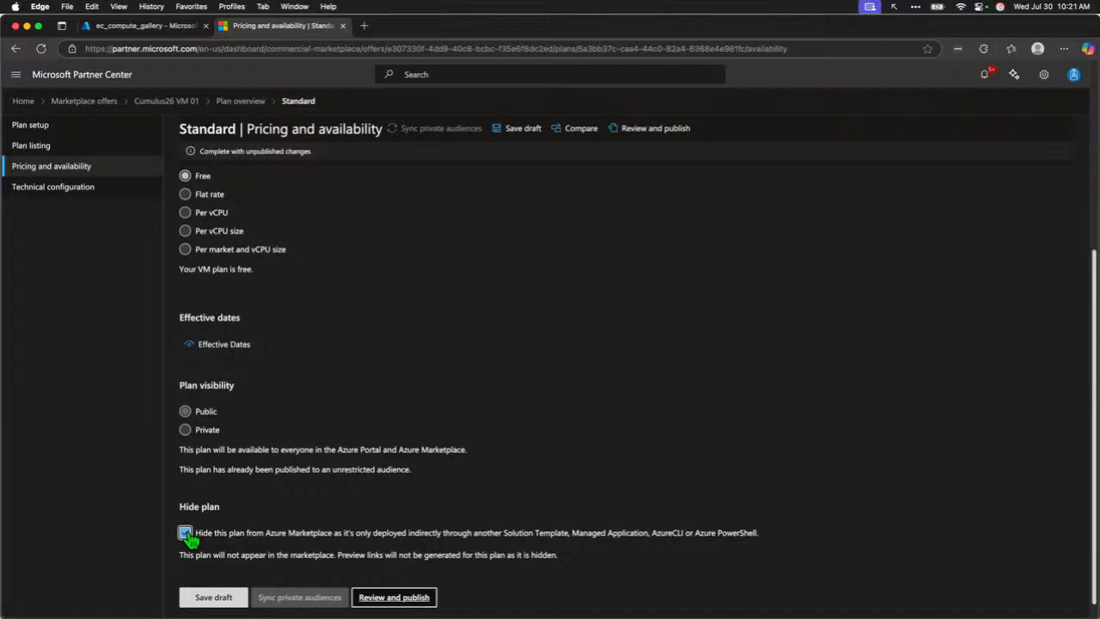
pyautogui.click(186, 534)
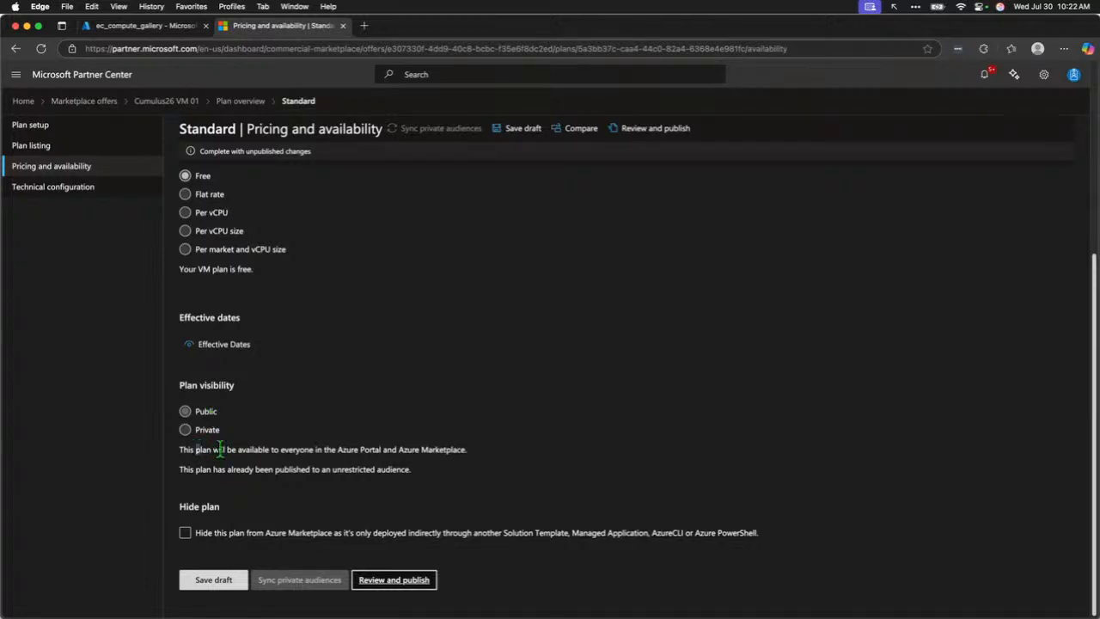
# Read the Standard plan's public availability statement and the Private option under plan visibility
pyautogui.moveTo(198, 449); pyautogui.dragTo(448, 450)
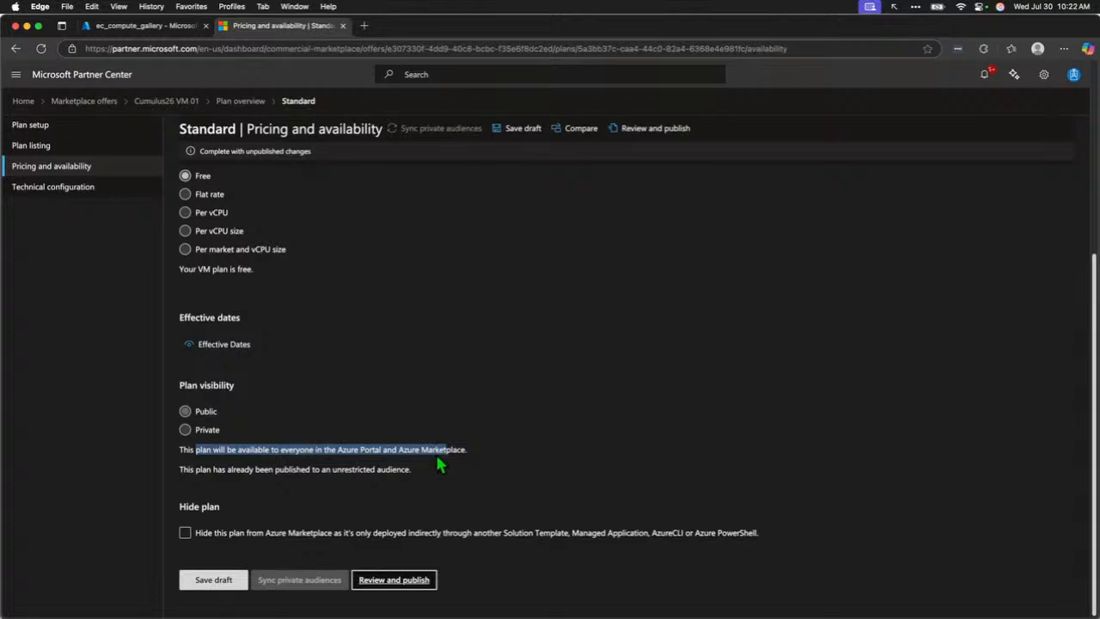
pyautogui.click(436, 454)
pyautogui.doubleClick(228, 437)
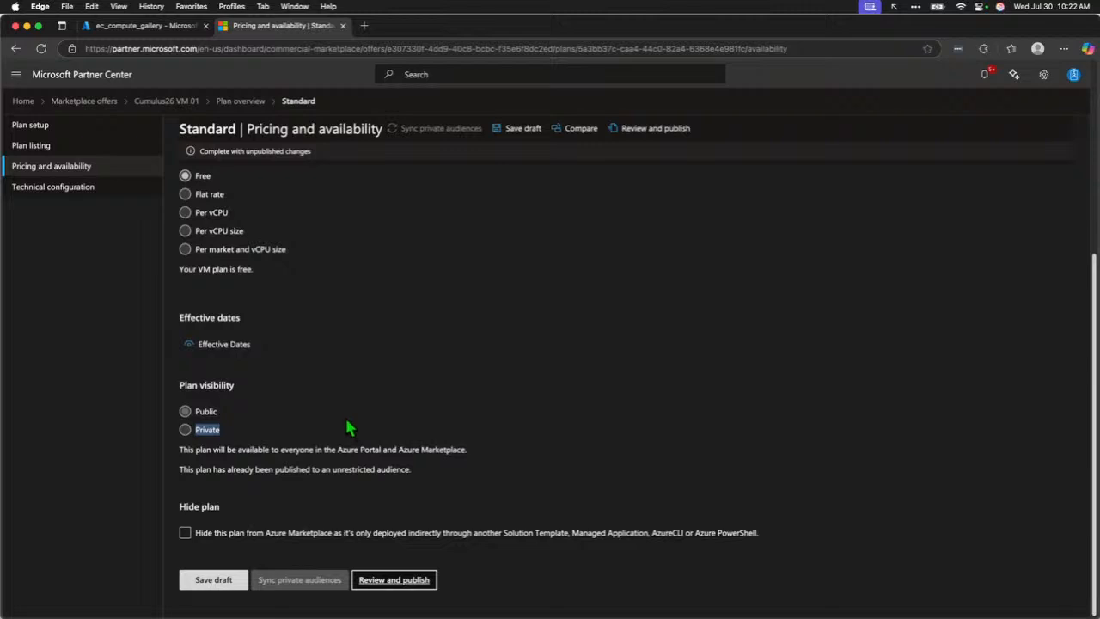
pyautogui.click(211, 432)
# Open the Standard plan's Technical configuration page without saving the Pricing and availability changes, and view its image types and VM images
pyautogui.click(75, 194)
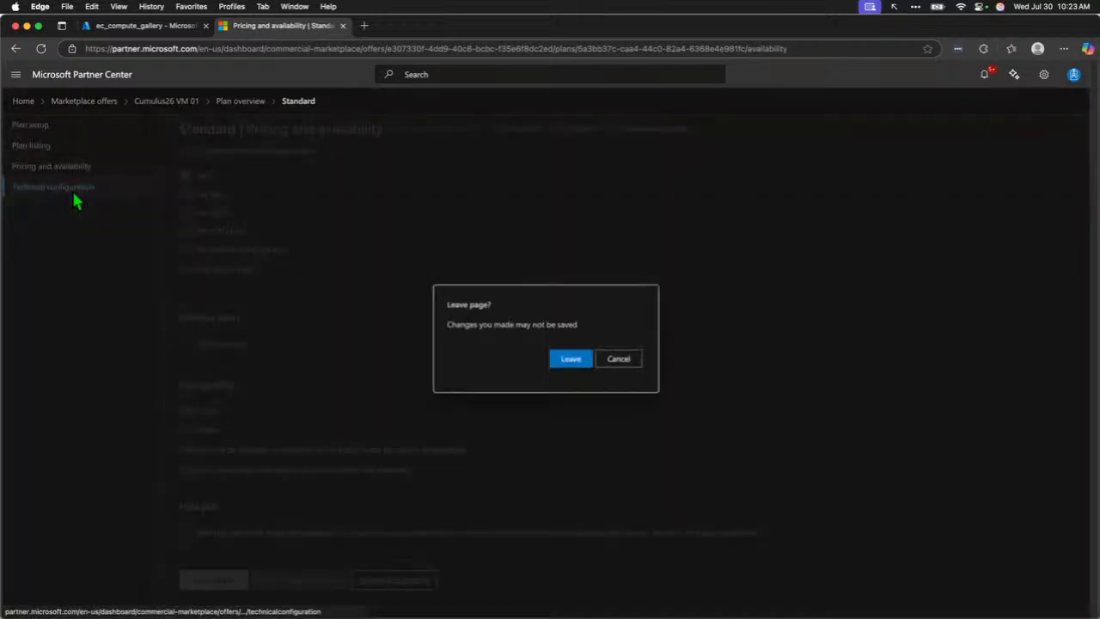
pyautogui.click(577, 355)
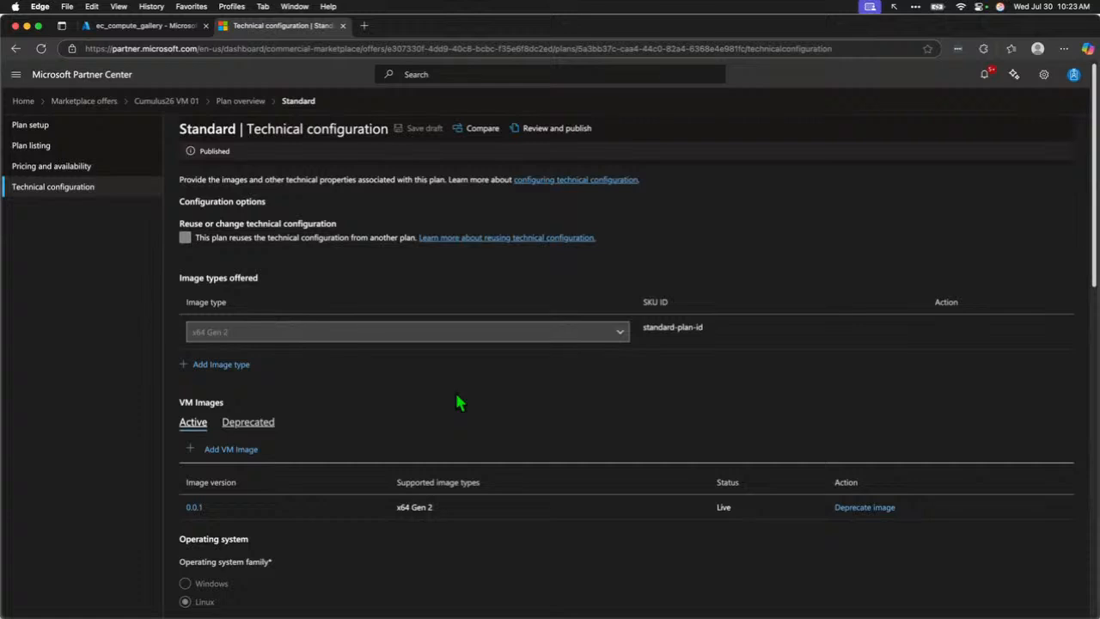
# Read the option for reusing or changing the Standard plan's technical configuration and the image types offered
pyautogui.scroll(-1, 457, 399)
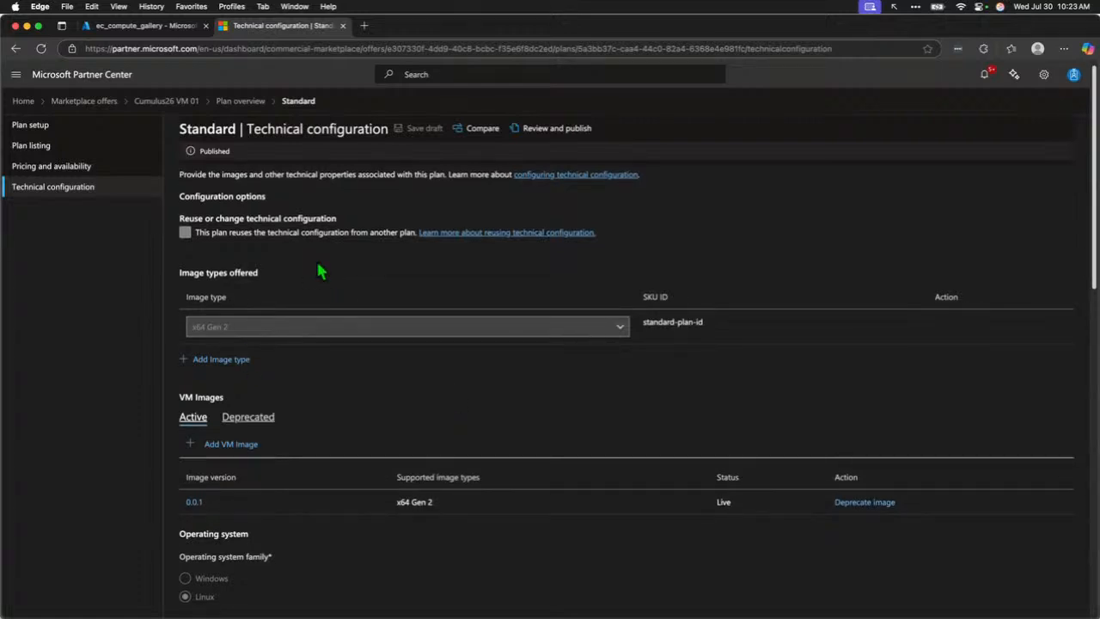
pyautogui.scroll(1, 316, 259)
pyautogui.moveTo(217, 223); pyautogui.dragTo(337, 224)
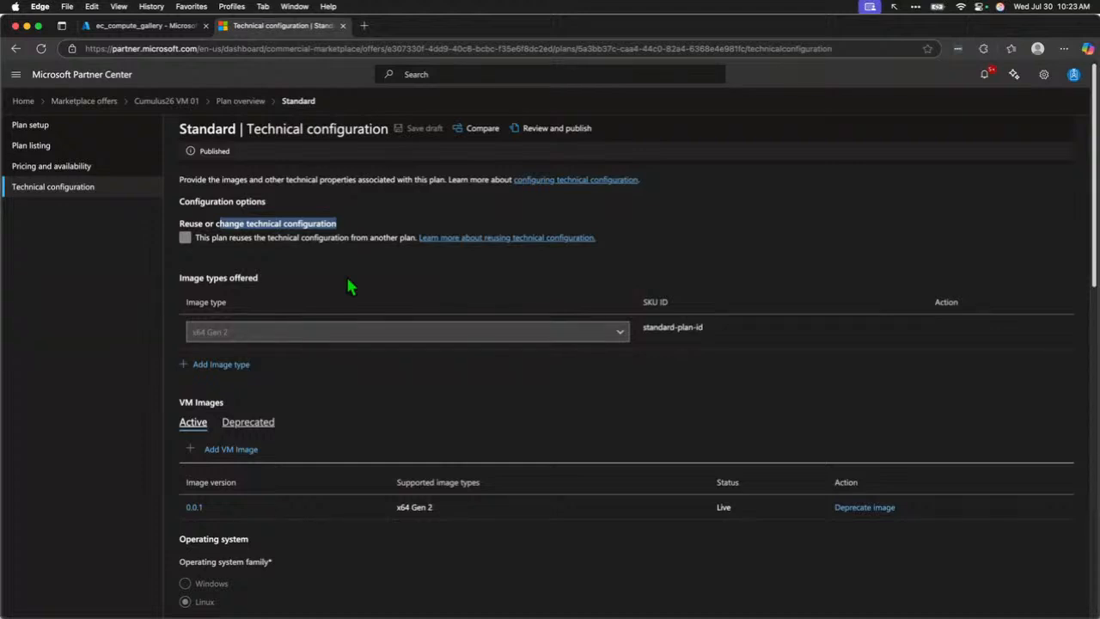
pyautogui.scroll(-2, 348, 280)
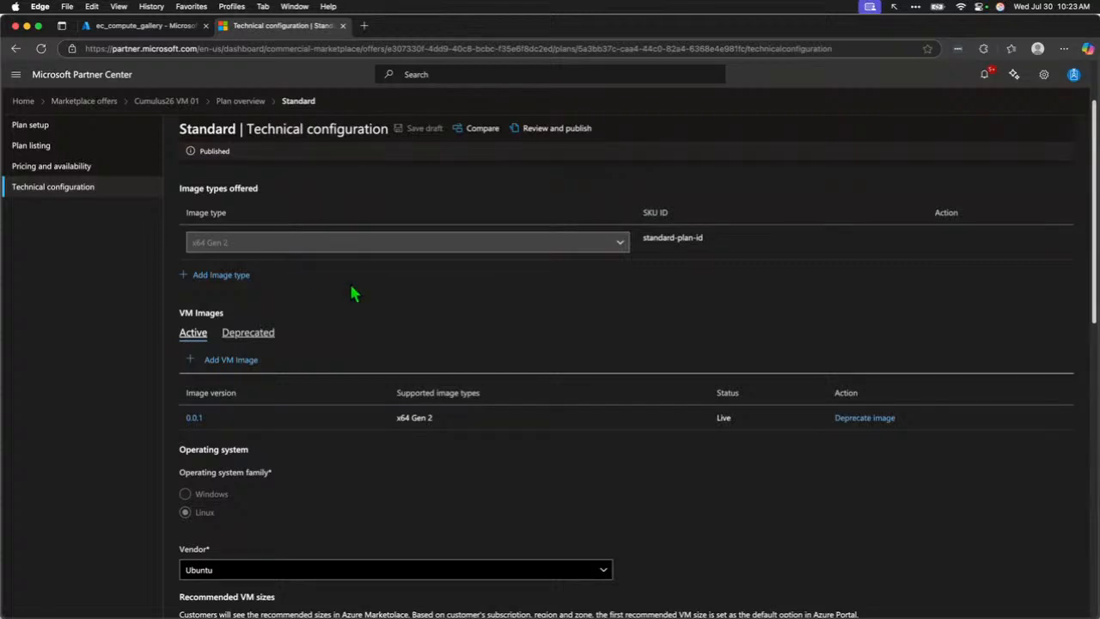
# View the gallery image details of VM image version 0.0.1 and close them without saving
pyautogui.scroll(-3, 352, 293)
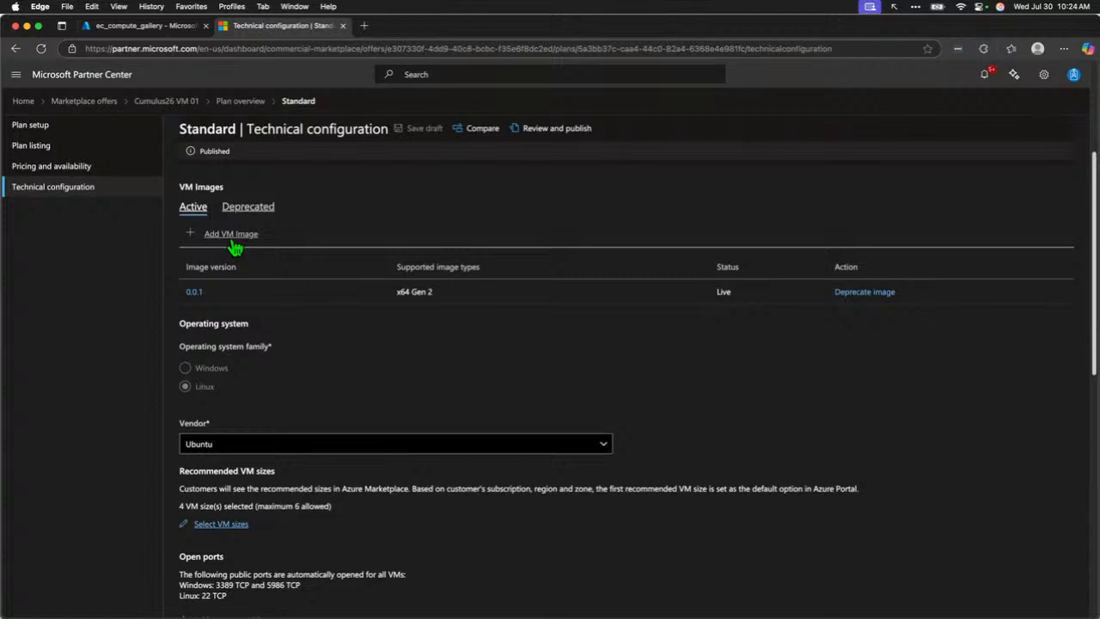
pyautogui.click(197, 293)
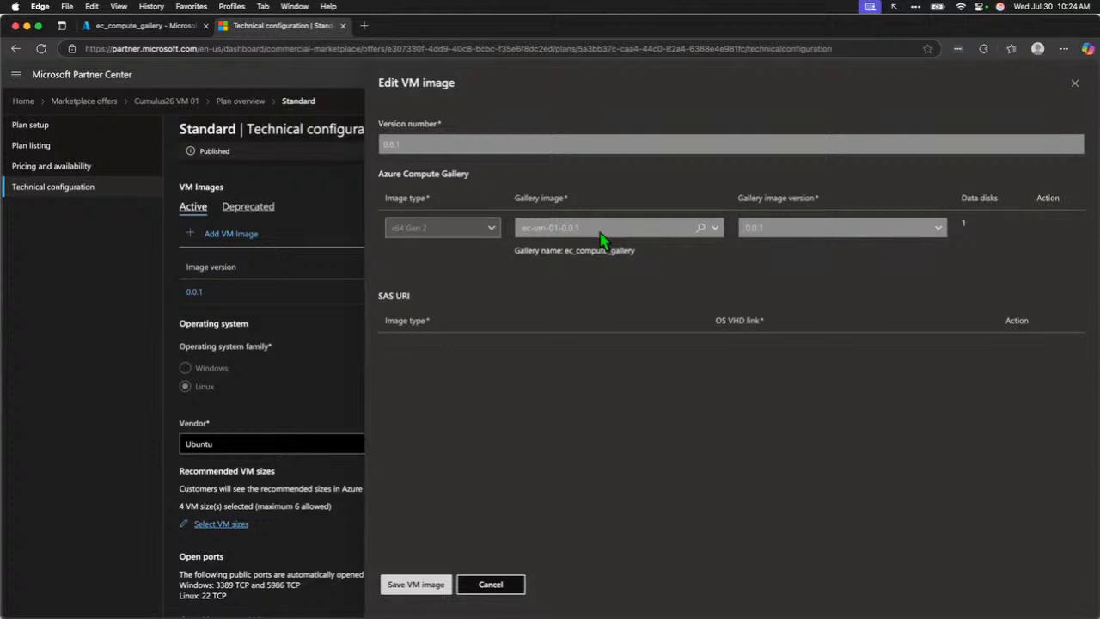
pyautogui.moveTo(583, 254); pyautogui.dragTo(588, 253)
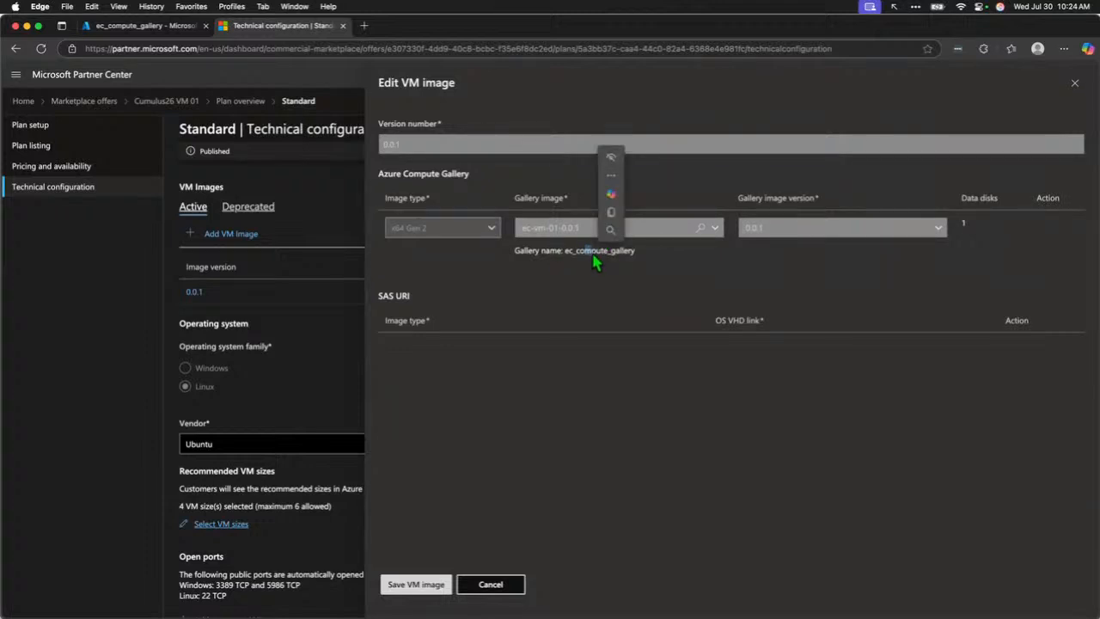
pyautogui.press('Escape')
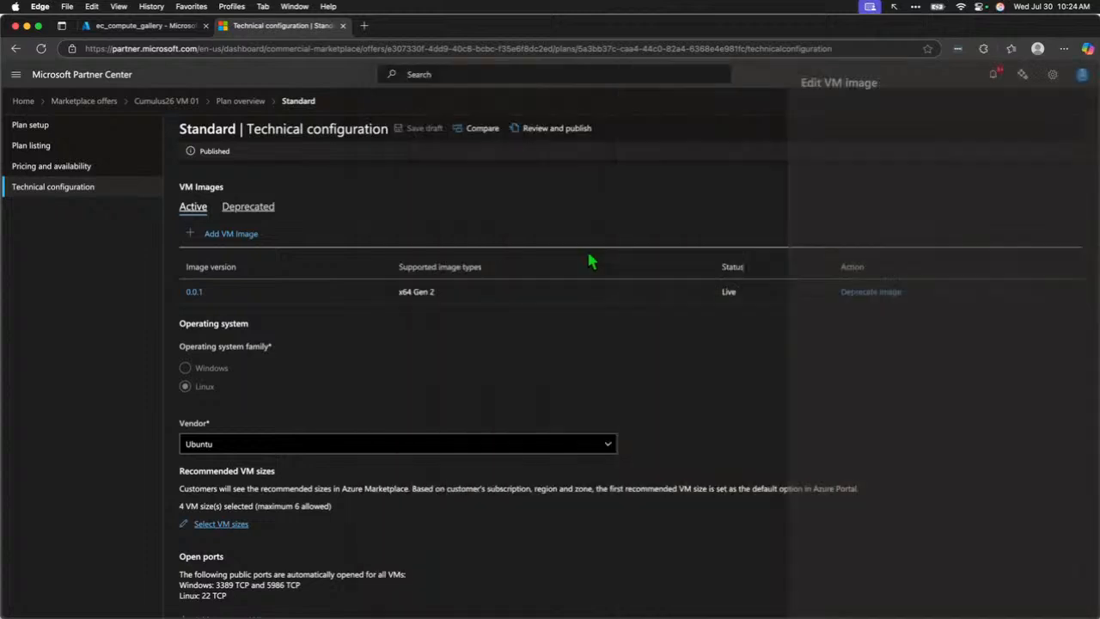
pyautogui.click(194, 293)
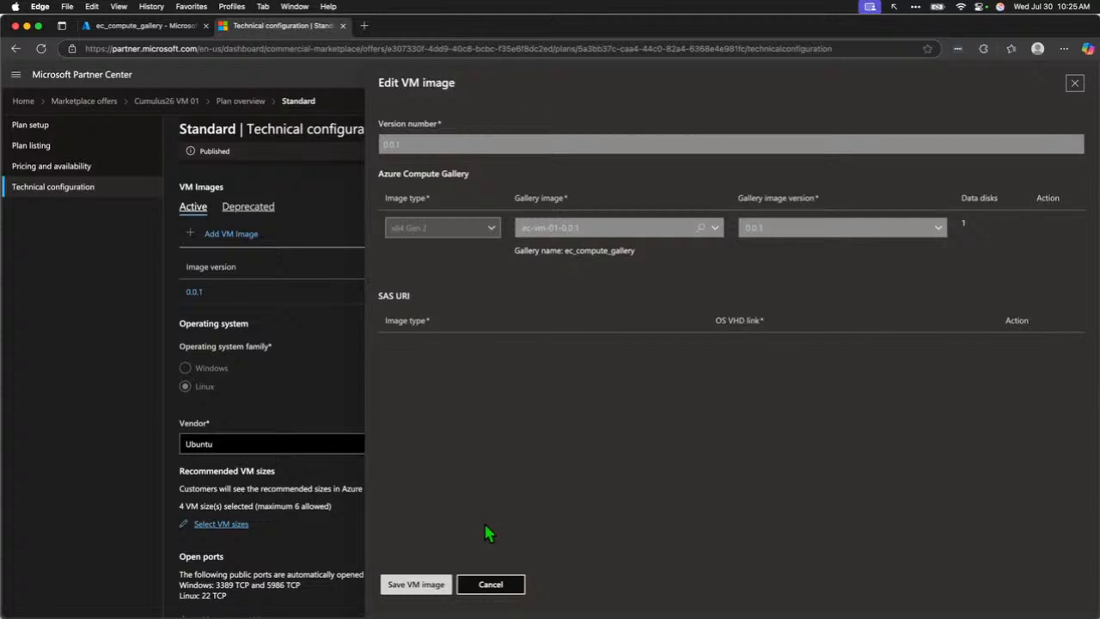
pyautogui.click(491, 584)
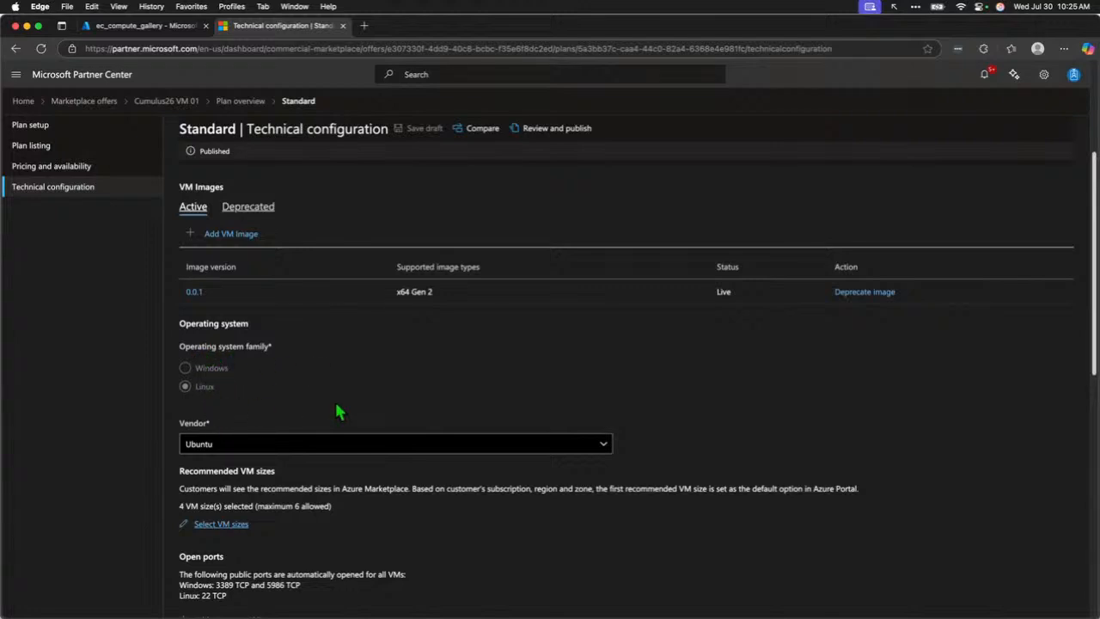
# Check the operating system vendor choices and the recommended VM sizes without changing either selection
pyautogui.click(602, 445)
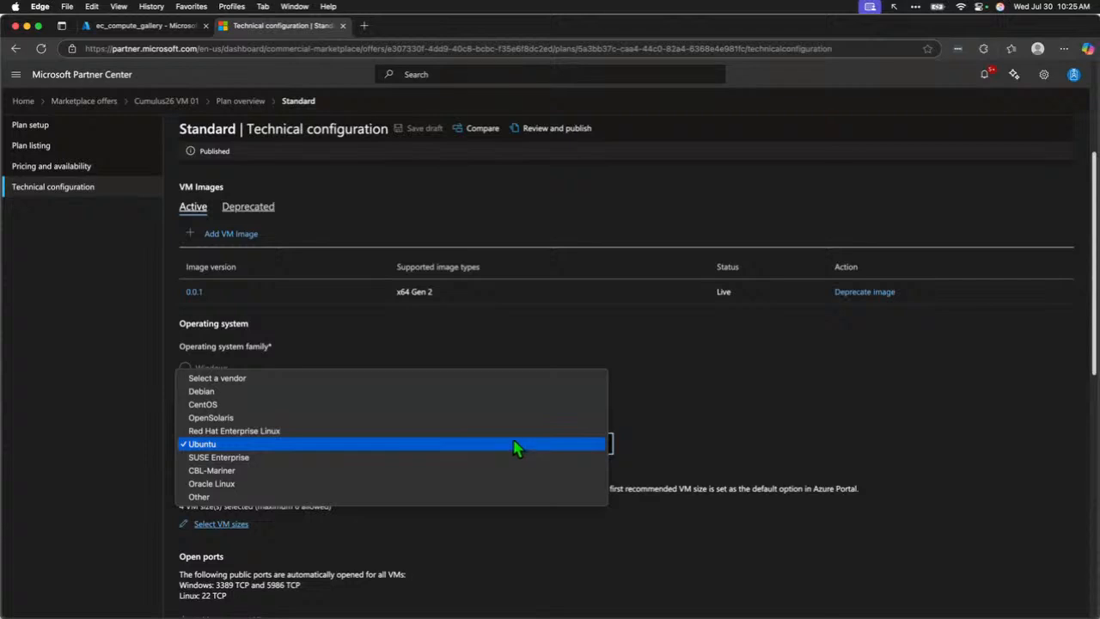
pyautogui.click(659, 443)
pyautogui.scroll(-5, 658, 444)
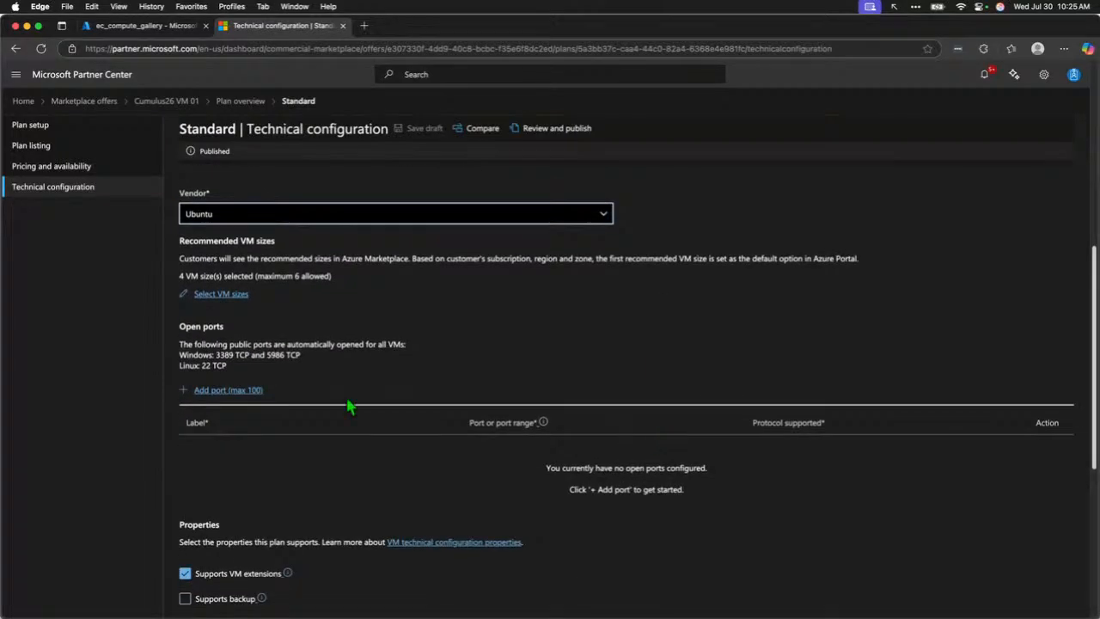
pyautogui.click(221, 295)
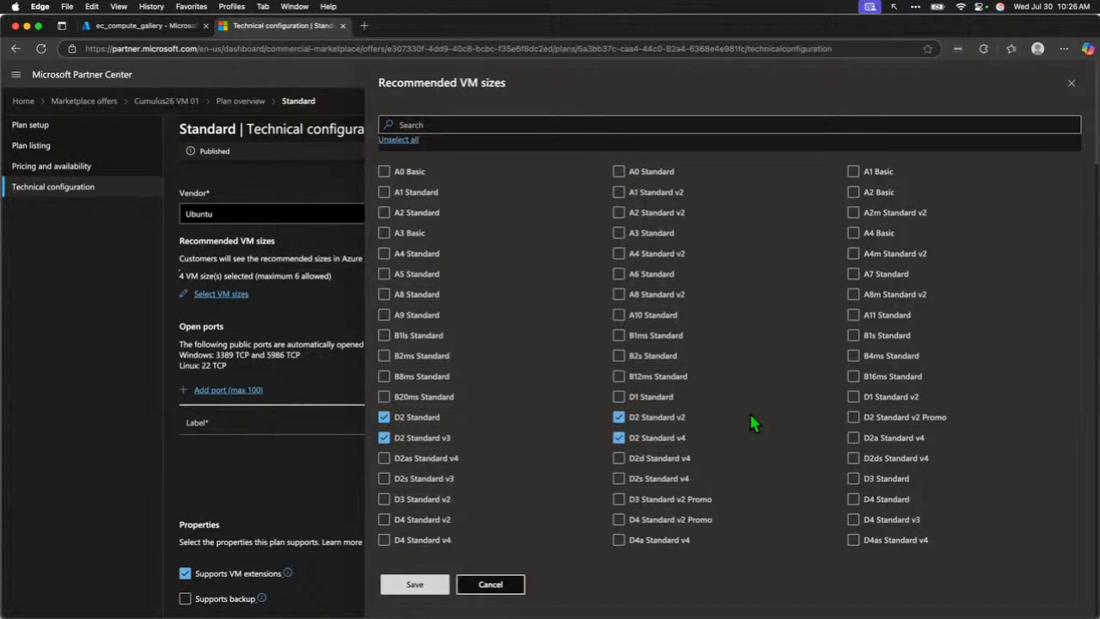
pyautogui.click(1072, 87)
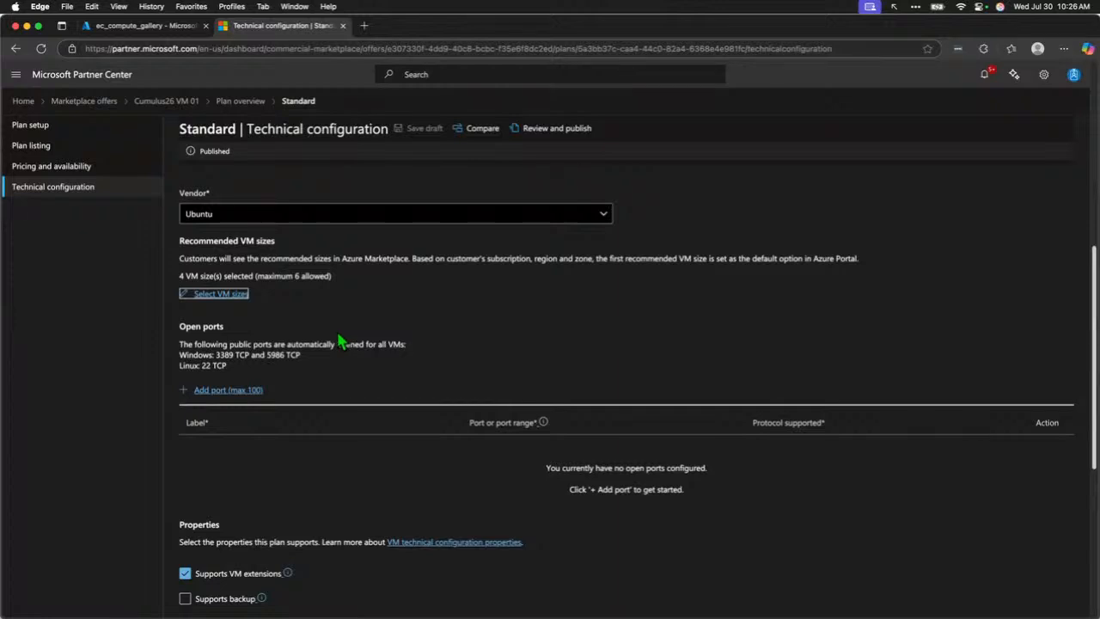
# Read which public ports are opened automatically for Windows and Linux VMs under Open ports
pyautogui.scroll(-5, 340, 343)
pyautogui.scroll(1, 339, 332)
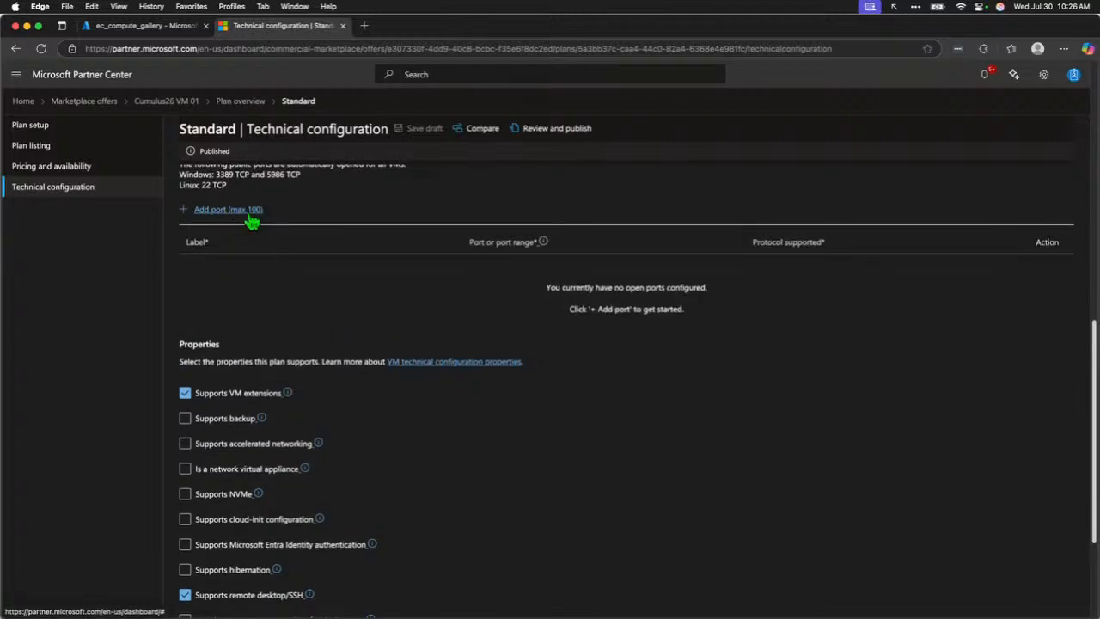
pyautogui.scroll(3, 251, 221)
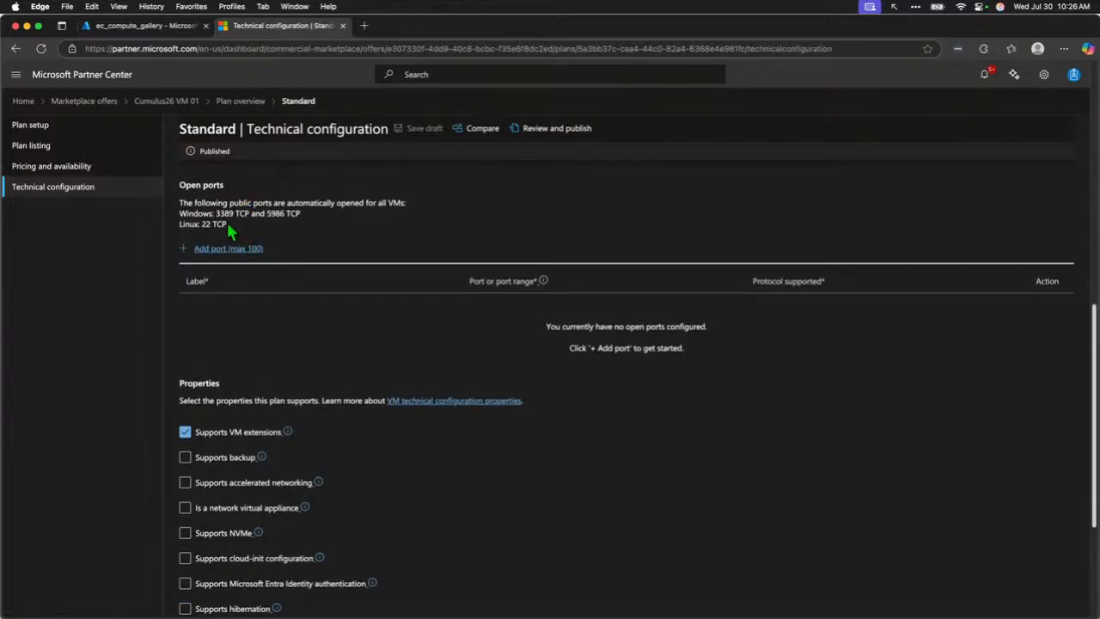
pyautogui.moveTo(227, 222); pyautogui.dragTo(184, 228)
pyautogui.moveTo(308, 208); pyautogui.dragTo(210, 210)
pyautogui.doubleClick(223, 213)
# Review the properties the Standard plan supports and the security type options for its x64 Gen 2 images
pyautogui.scroll(-3, 392, 320)
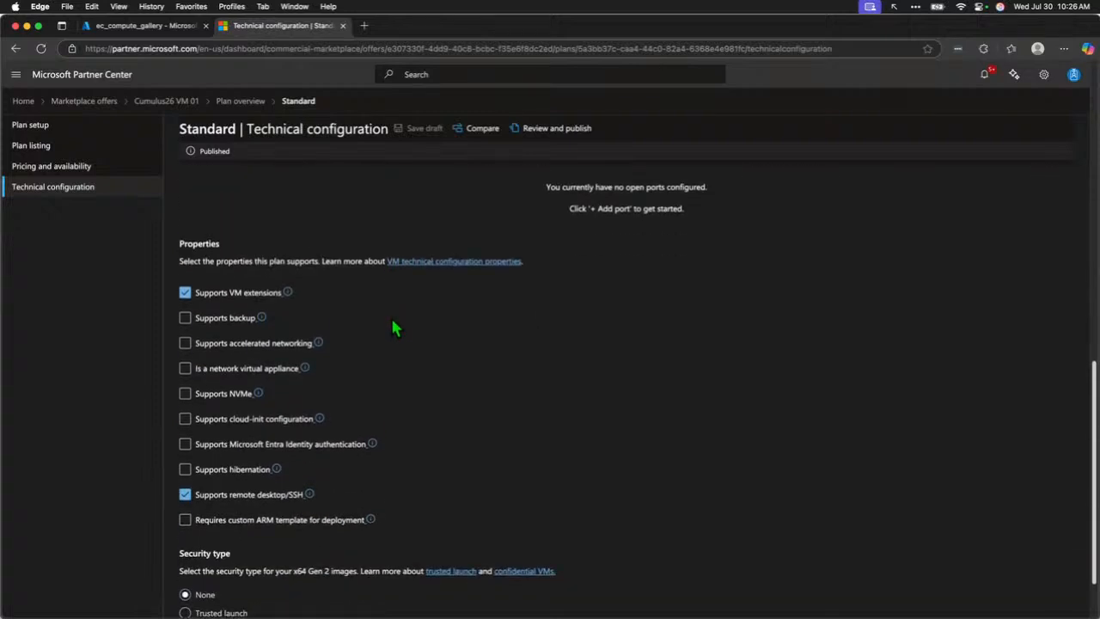
pyautogui.scroll(-1, 394, 327)
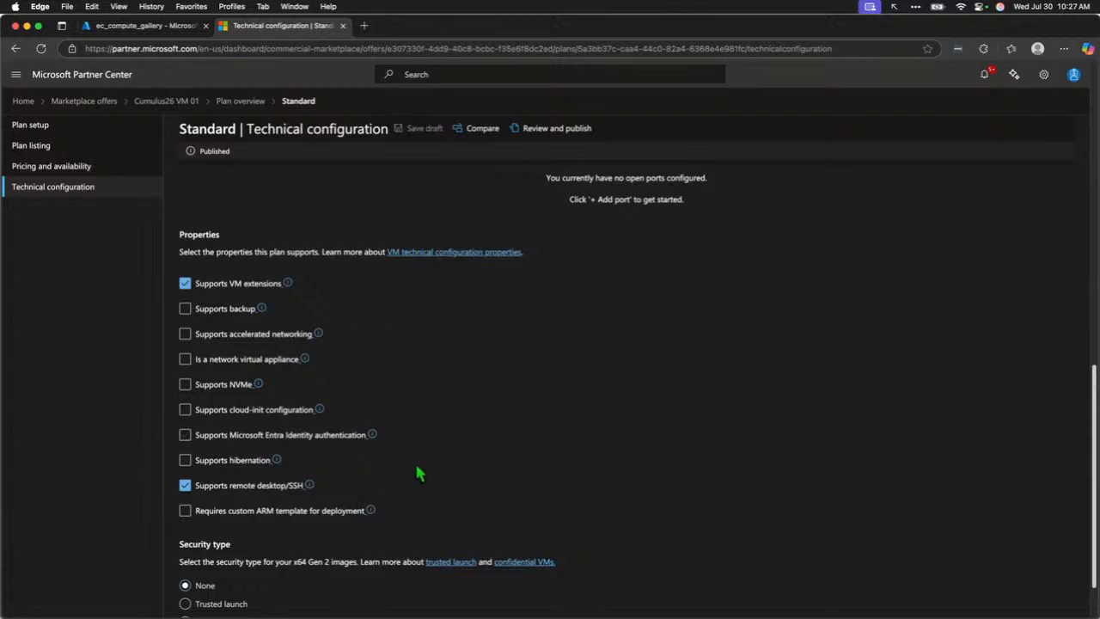
pyautogui.scroll(-2, 414, 471)
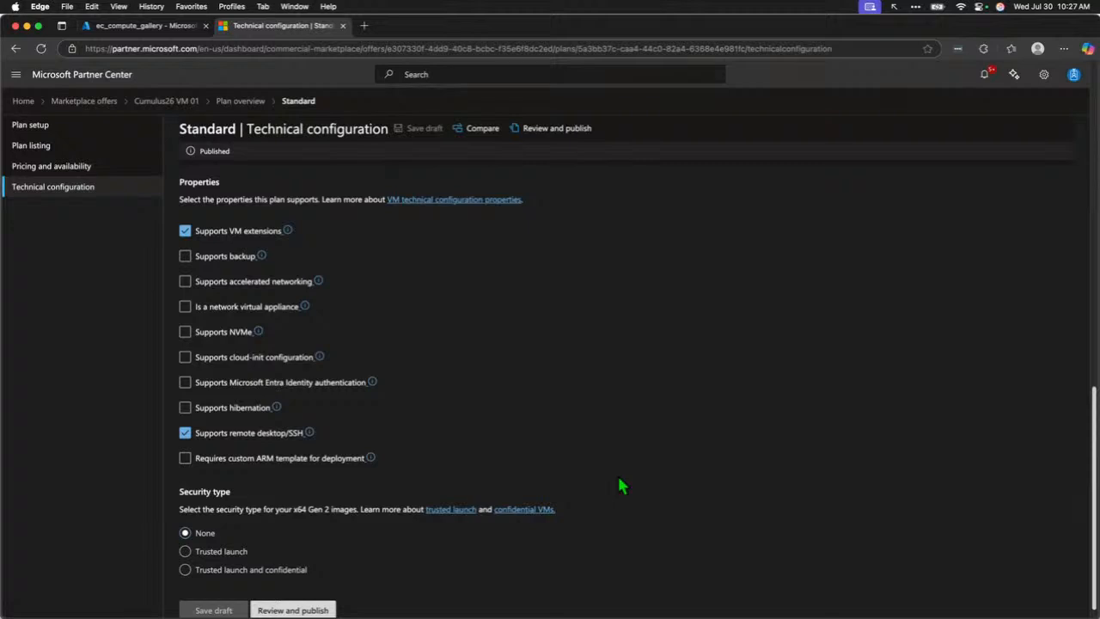
pyautogui.scroll(-1, 620, 480)
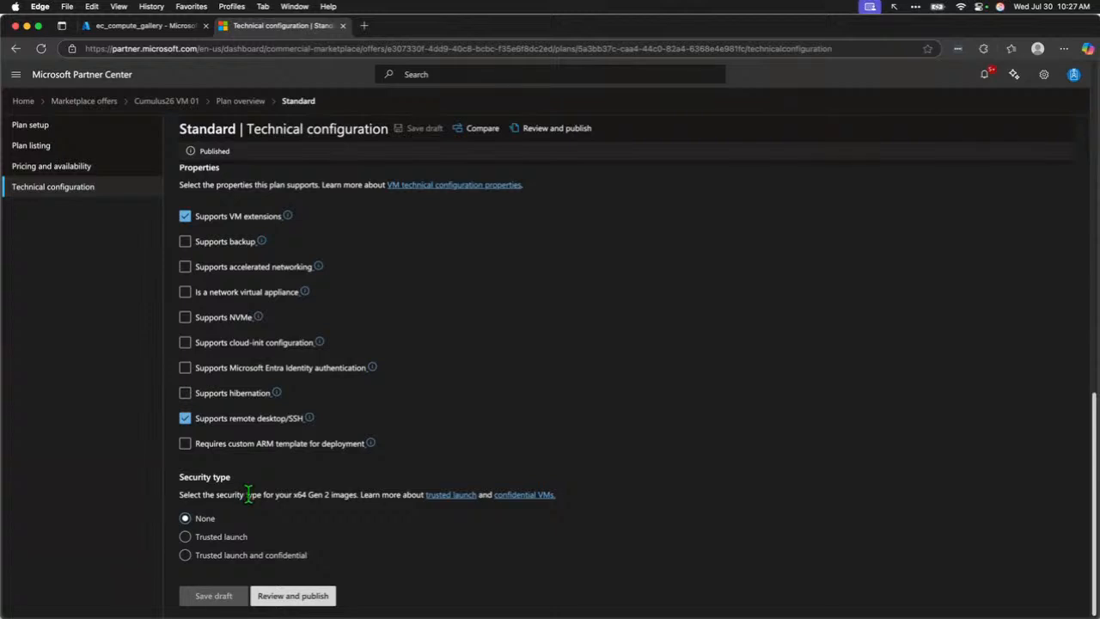
pyautogui.moveTo(248, 495); pyautogui.dragTo(341, 493)
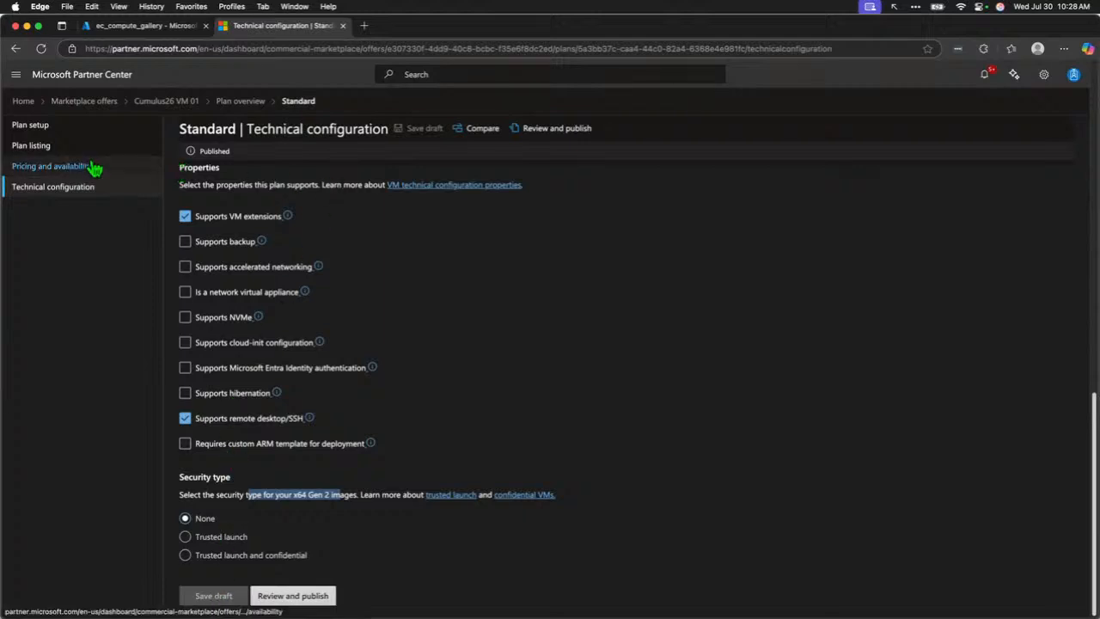
# Open the Review and publish page of the Cumulus26 VM 01 offer and inspect its page statuses and certification notes field
pyautogui.click(168, 105)
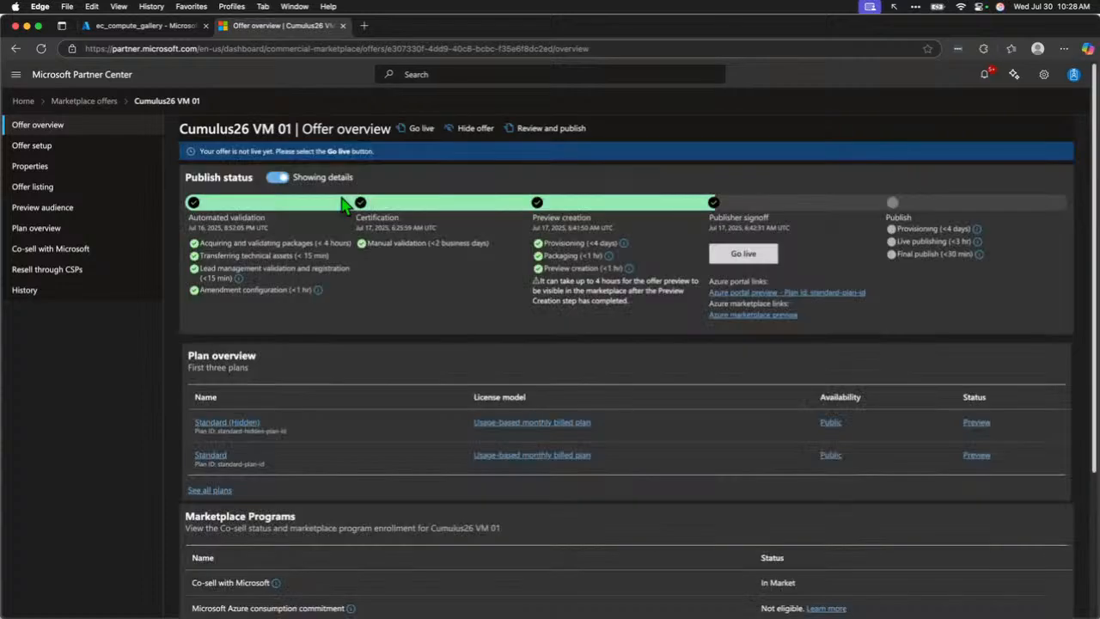
pyautogui.click(550, 131)
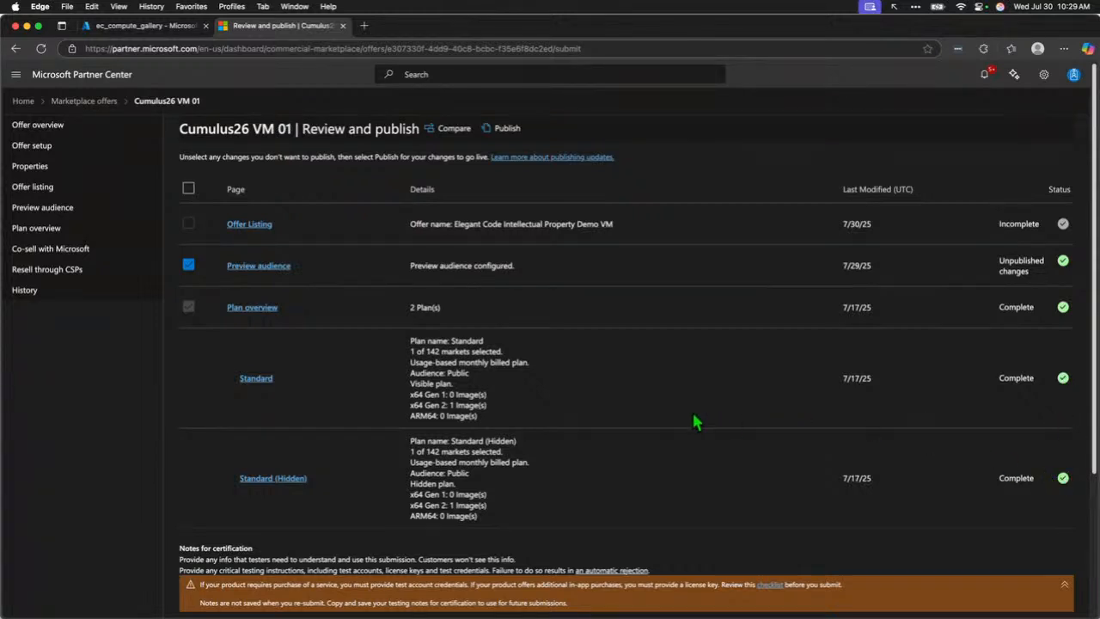
pyautogui.scroll(-5, 695, 421)
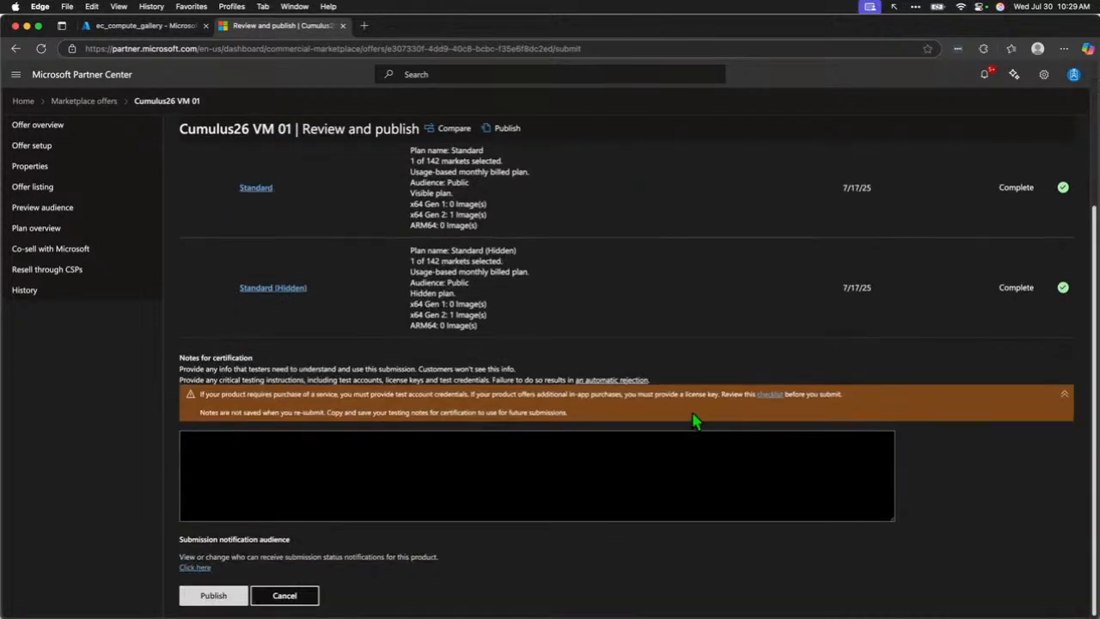
pyautogui.click(574, 474)
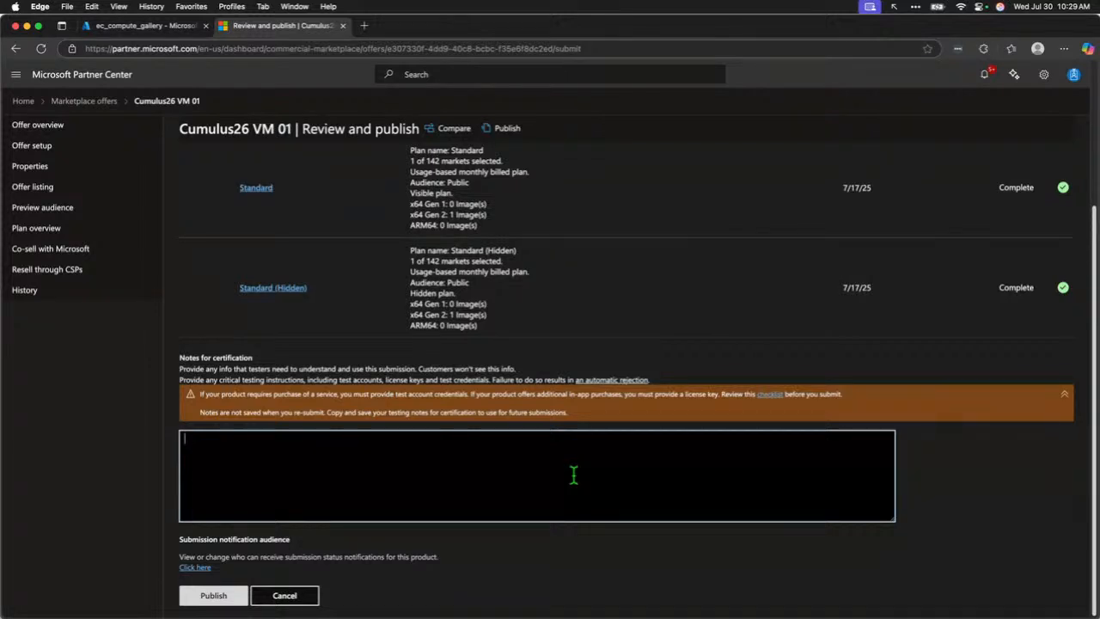
pyautogui.click(574, 475)
pyautogui.scroll(3, 529, 440)
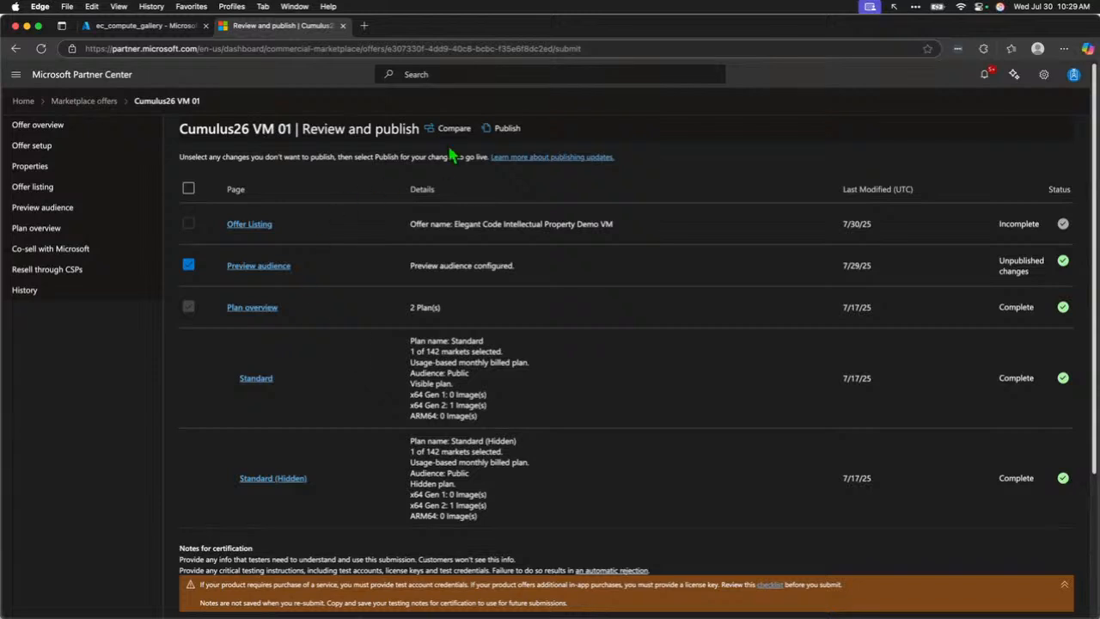
# Return to the offer overview and examine the certification, publisher signoff and publish stages of the publish status
pyautogui.click(40, 128)
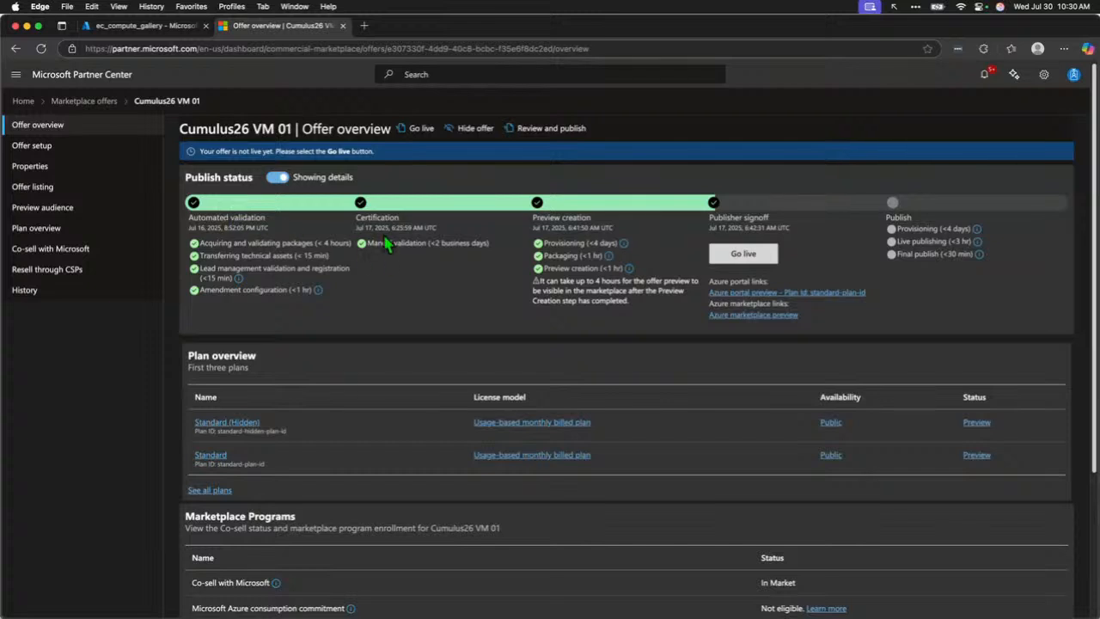
pyautogui.moveTo(369, 243); pyautogui.dragTo(426, 243)
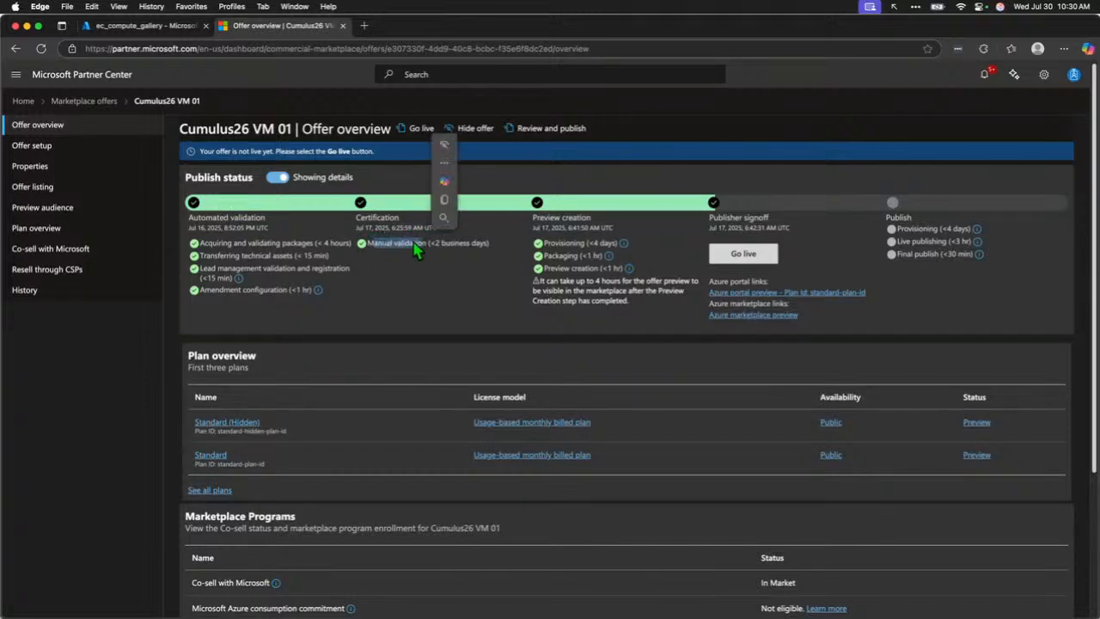
pyautogui.click(428, 272)
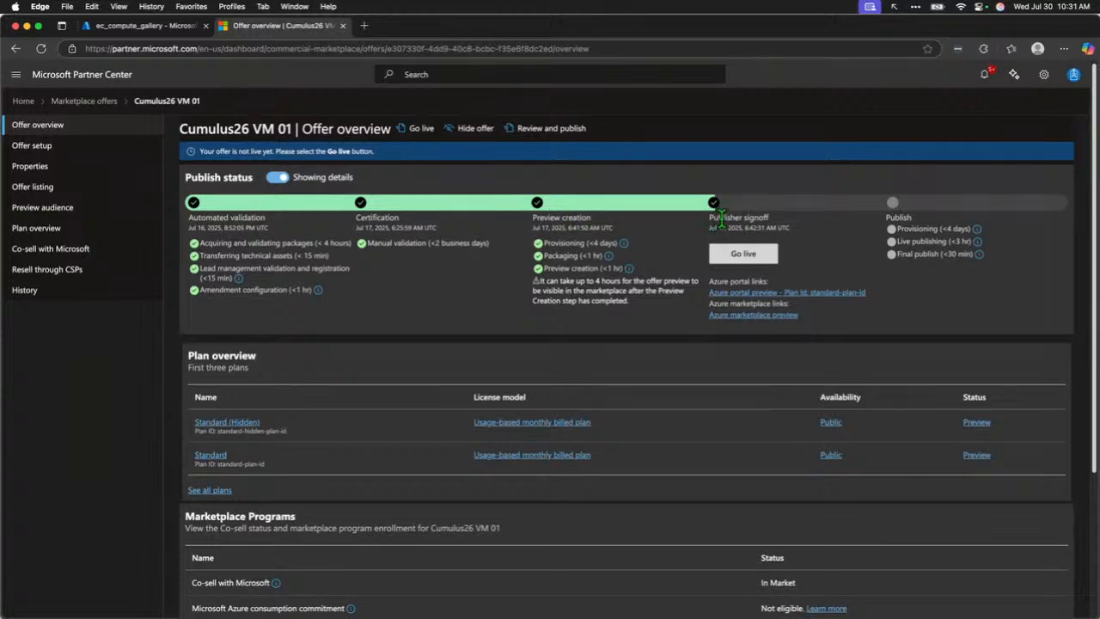
pyautogui.moveTo(713, 219); pyautogui.dragTo(765, 222)
pyautogui.click(833, 311)
pyautogui.moveTo(907, 229); pyautogui.dragTo(971, 229)
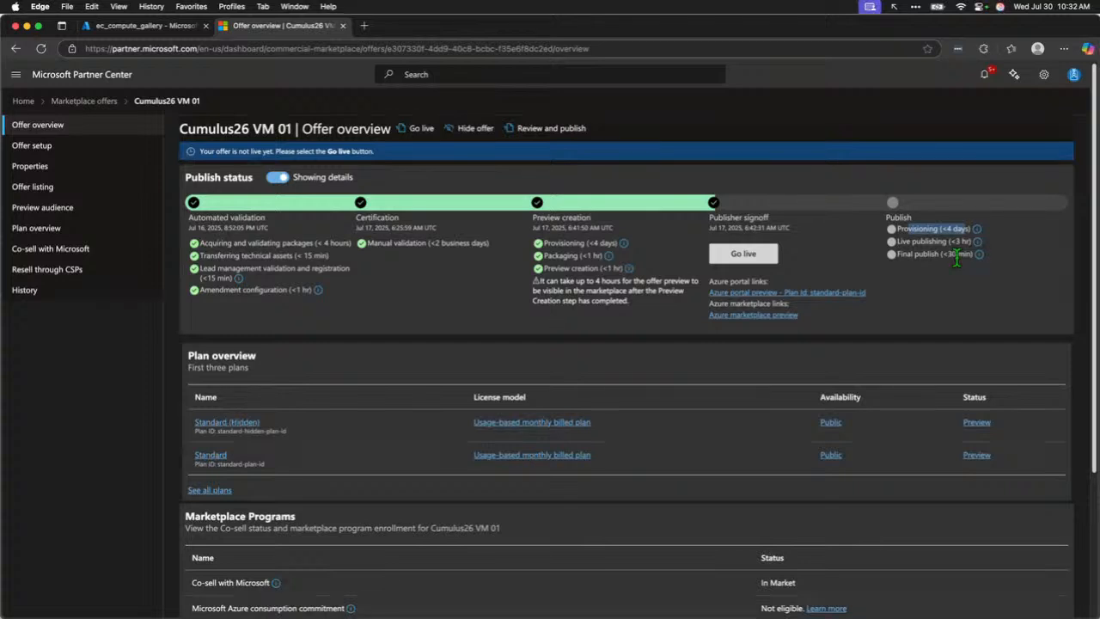
pyautogui.click(944, 239)
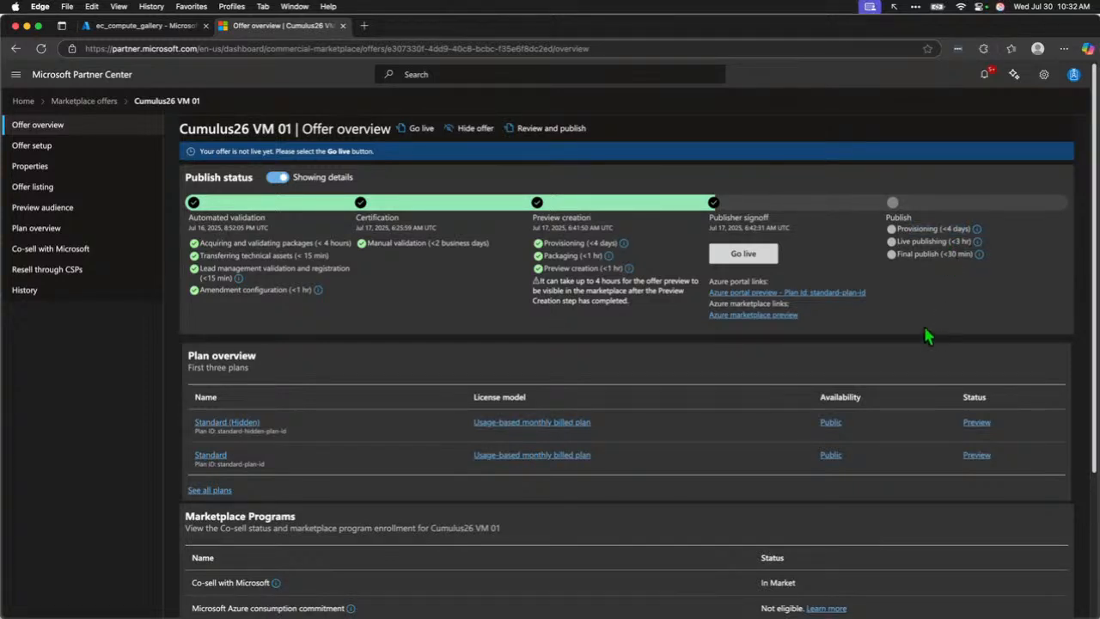